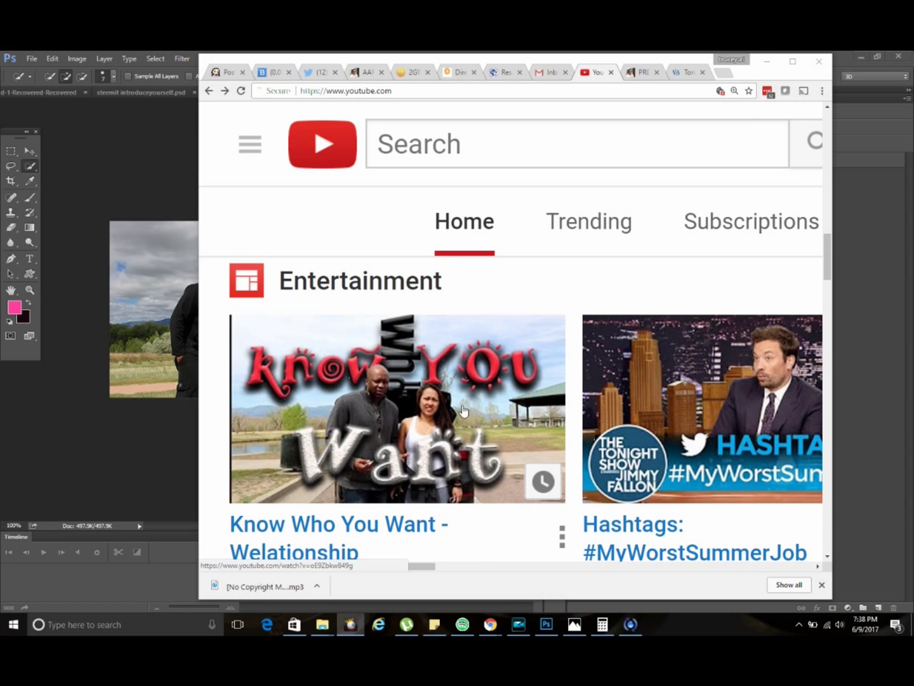
- Switch from the browser to Photoshop, add a new empty layer and move it below Layer 0
left_click(768, 64)
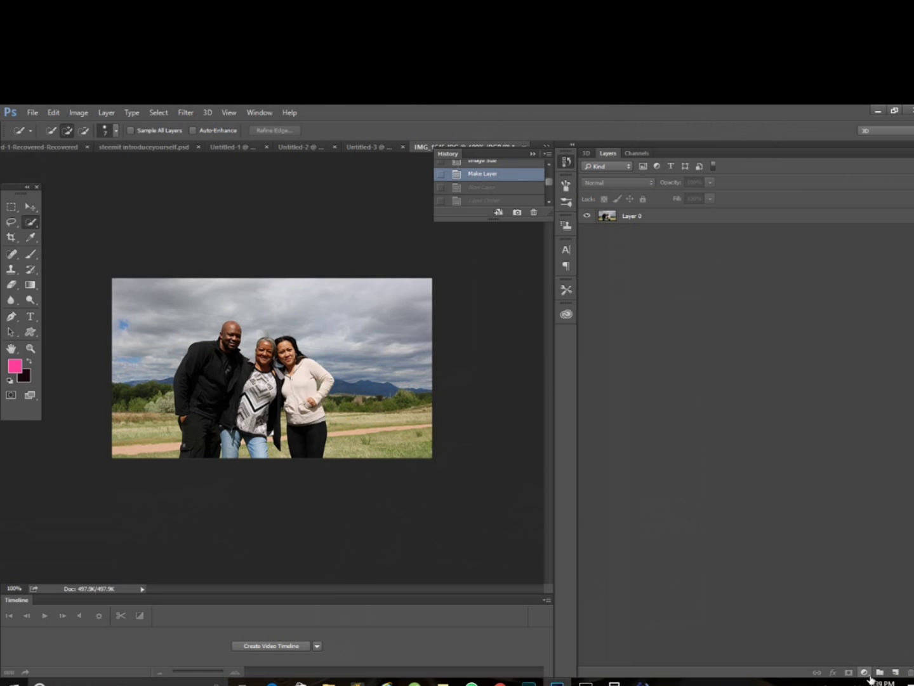
left_click(895, 671)
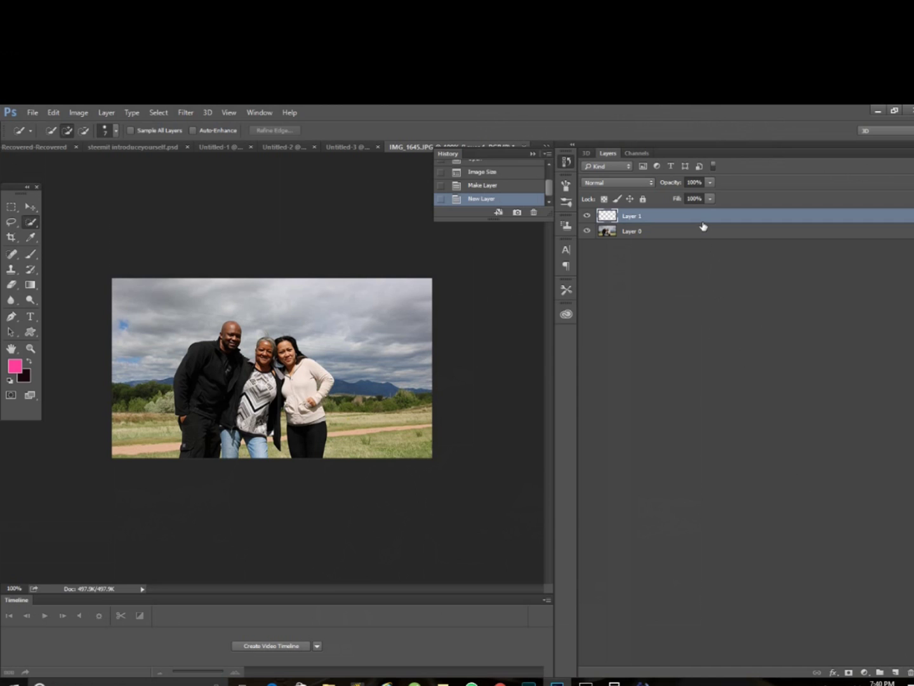
left_click_drag(703, 226, 705, 252)
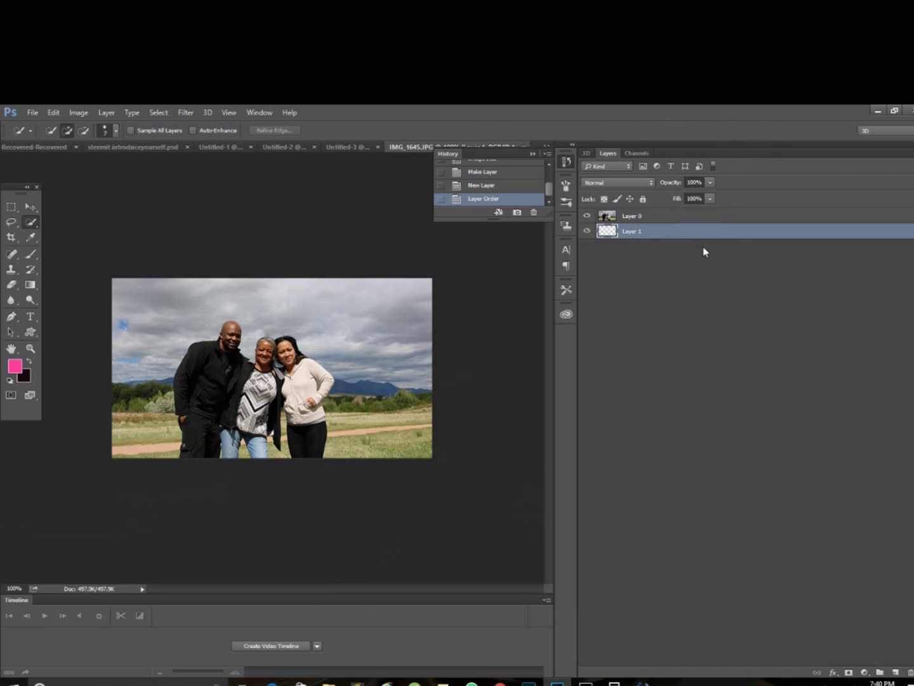
- Duplicate the photo layer, Layer 0, and name the copy "bottom"
left_click(695, 214)
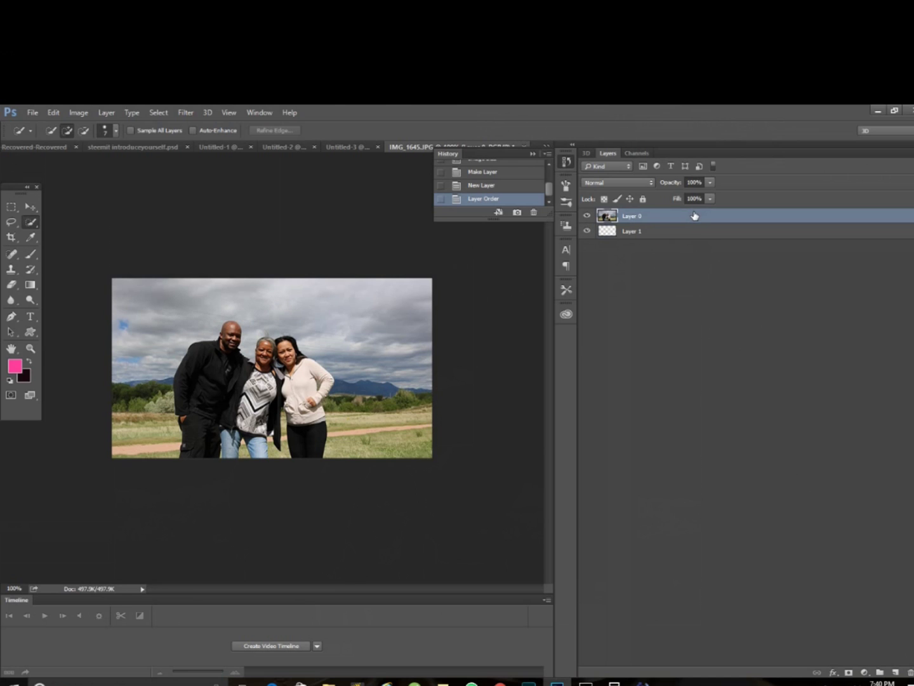
right_click(694, 216)
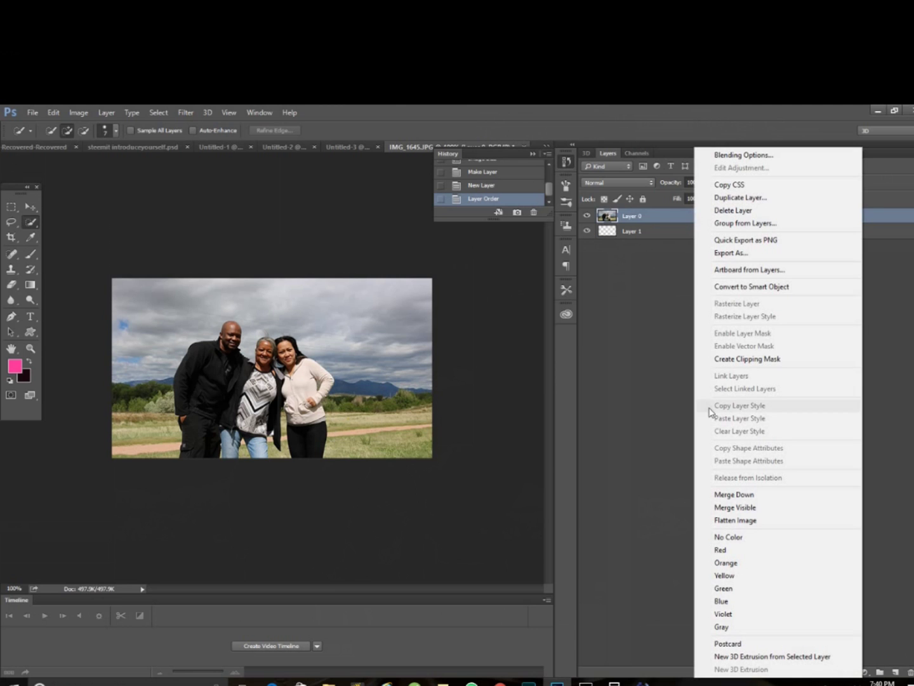
left_click(740, 200)
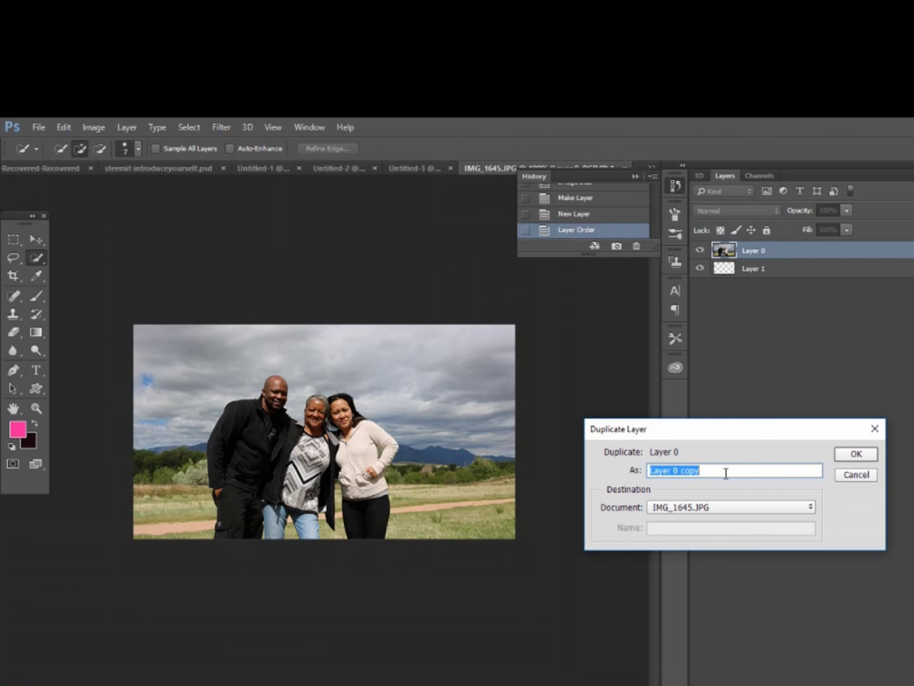
type("t")
type("b")
type("ott")
key("Return")
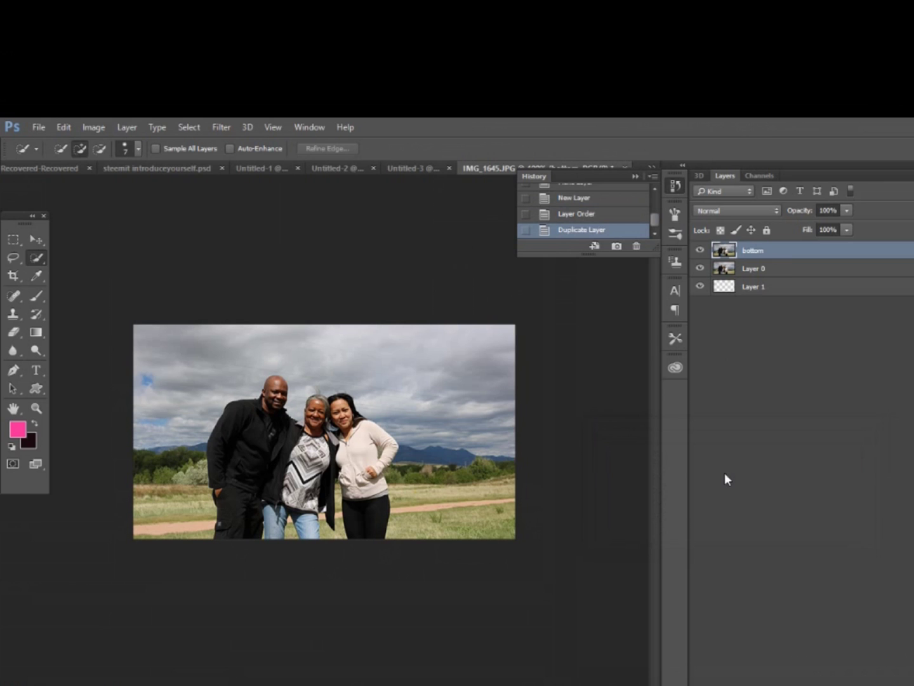
left_click(784, 269)
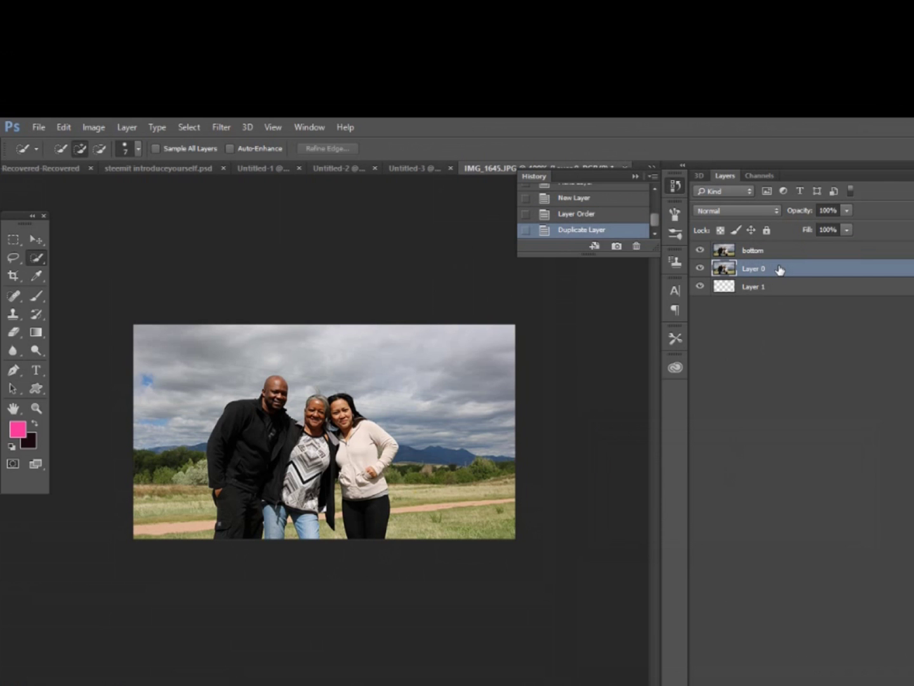
double_click(775, 270)
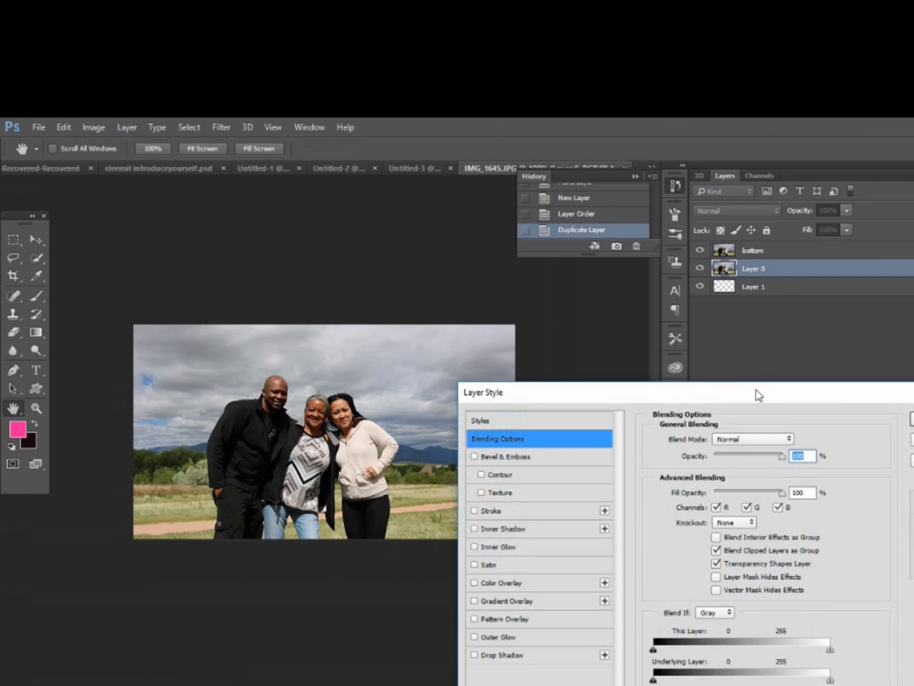
key("Return")
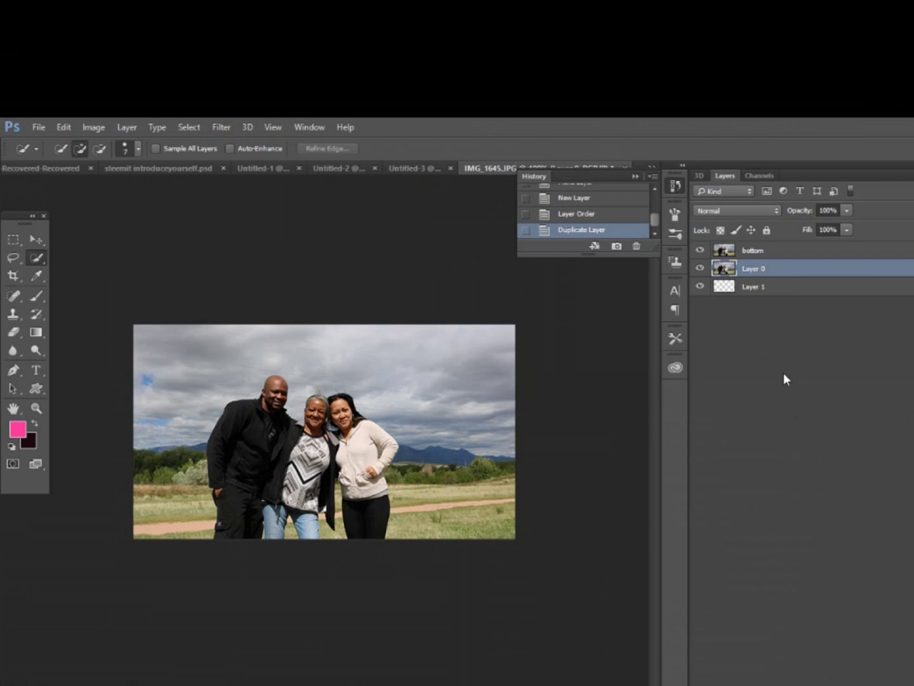
right_click(751, 271)
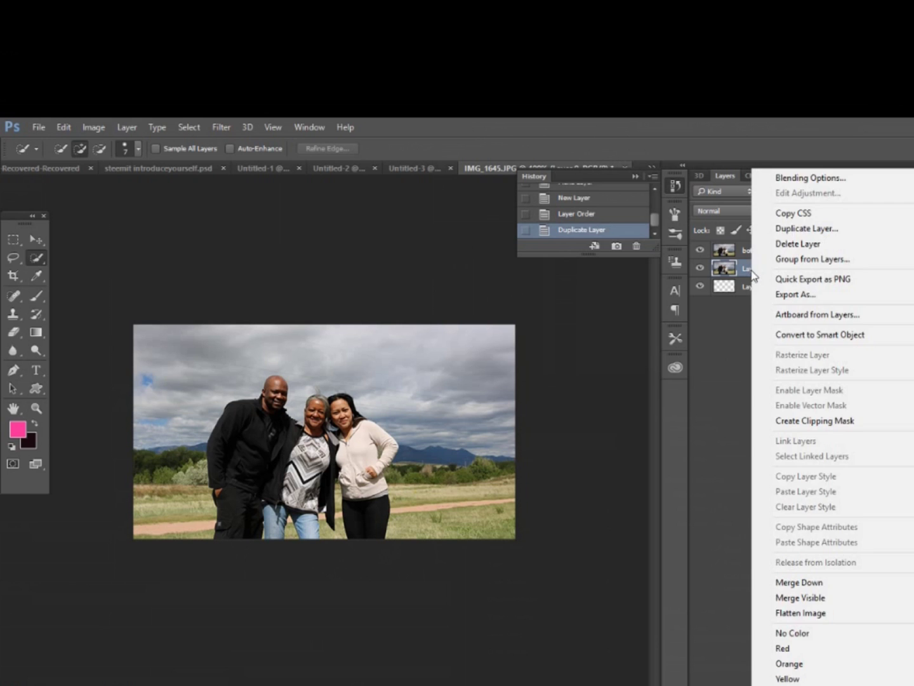
left_click(734, 278)
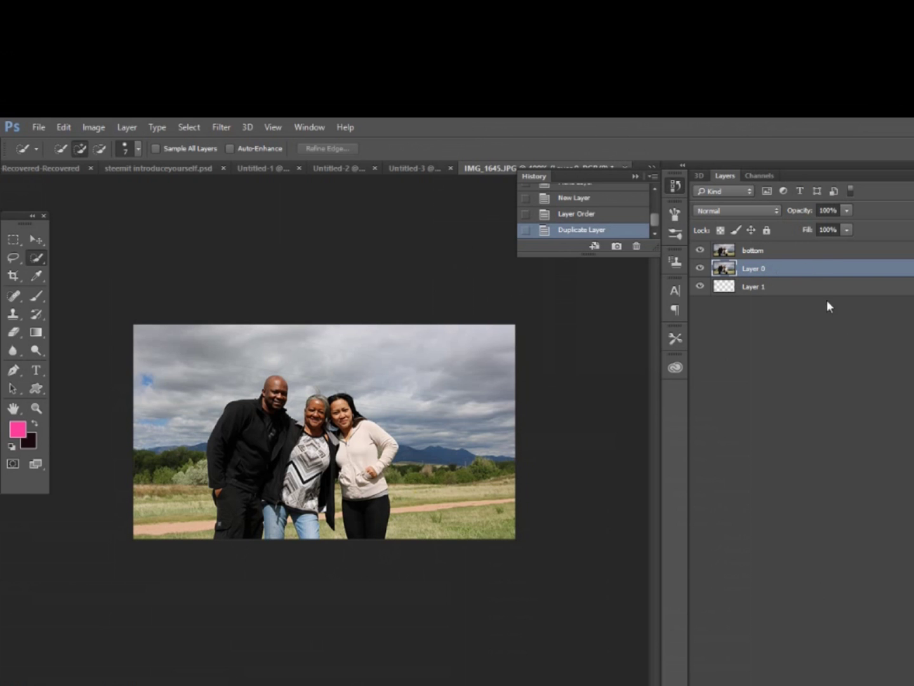
left_click(829, 328)
- Rename Layer 0 as "top" and move it above the "bottom" layer
left_click(777, 270)
double_click(756, 268)
type("top")
key("Return")
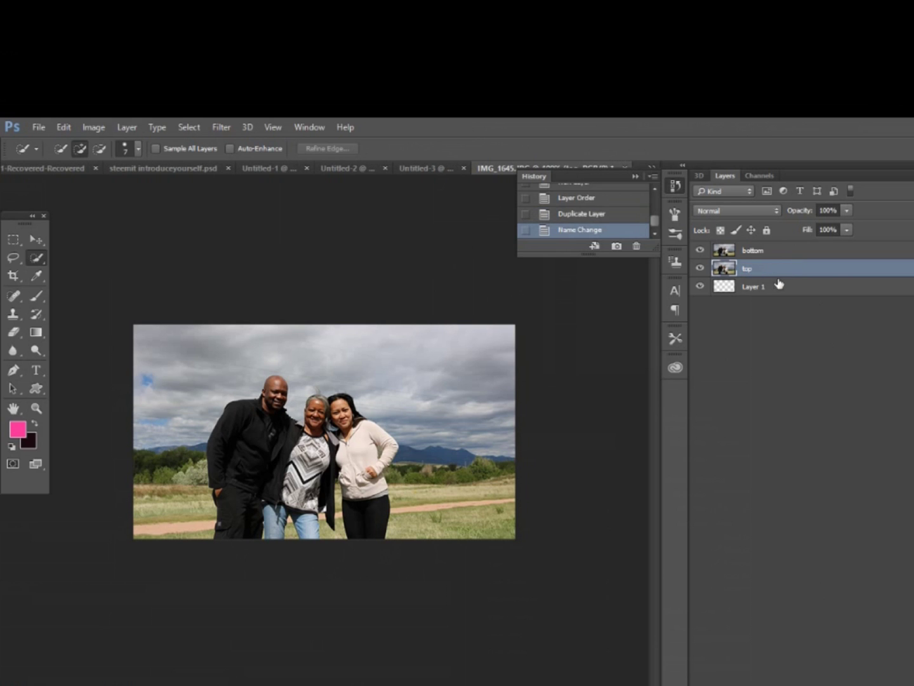
mouse_move(785, 277)
left_mouse_down()
mouse_move(786, 257)
mouse_move(793, 284)
left_mouse_up()
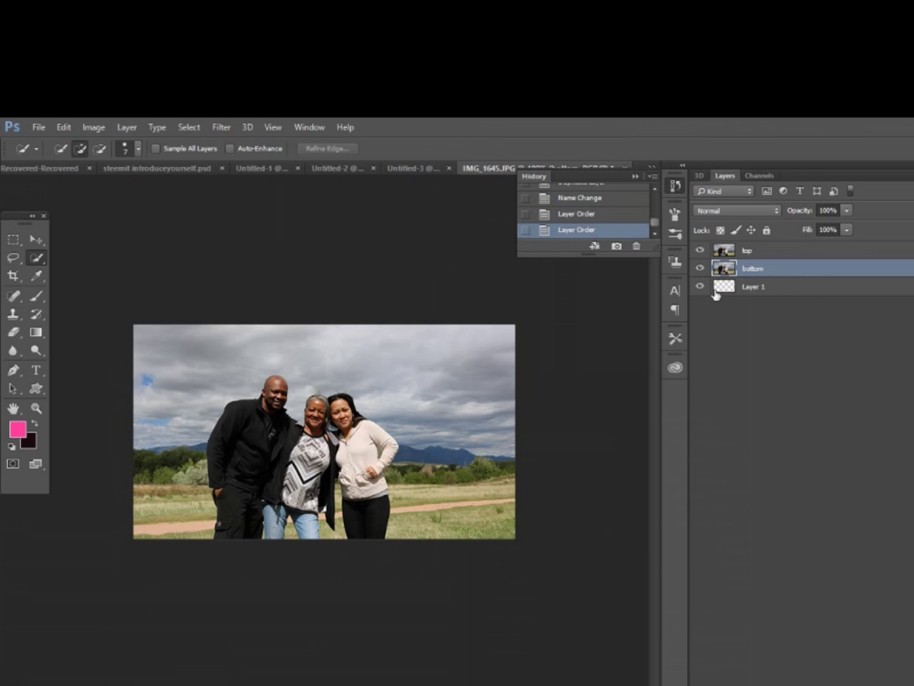
- On the "top" layer, select the sky around the three people with Quick Selection, delete it and clear the selection
left_click(770, 254)
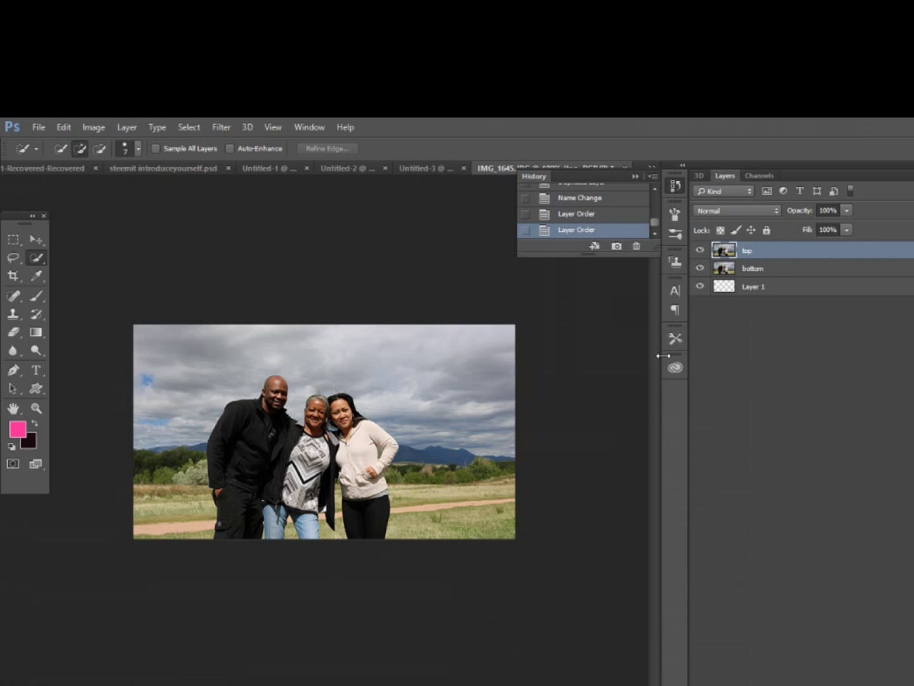
left_click_drag(657, 376, 643, 392)
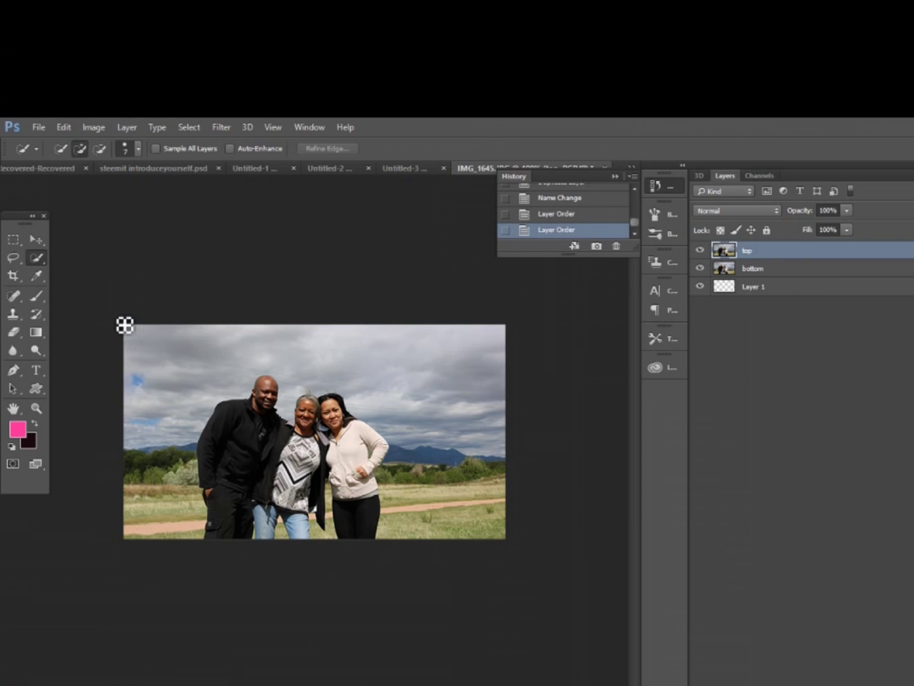
mouse_move(125, 325)
left_mouse_down()
mouse_move(155, 348)
mouse_move(183, 443)
left_mouse_up()
key("Delete")
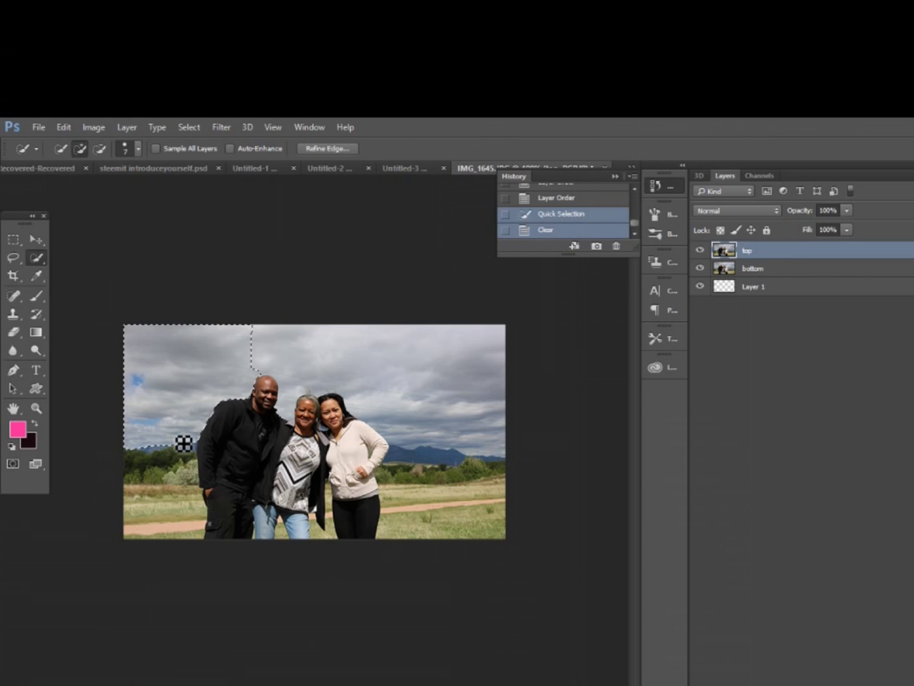
mouse_move(256, 349)
left_mouse_down()
mouse_move(302, 349)
mouse_move(403, 401)
left_mouse_up()
key("Delete")
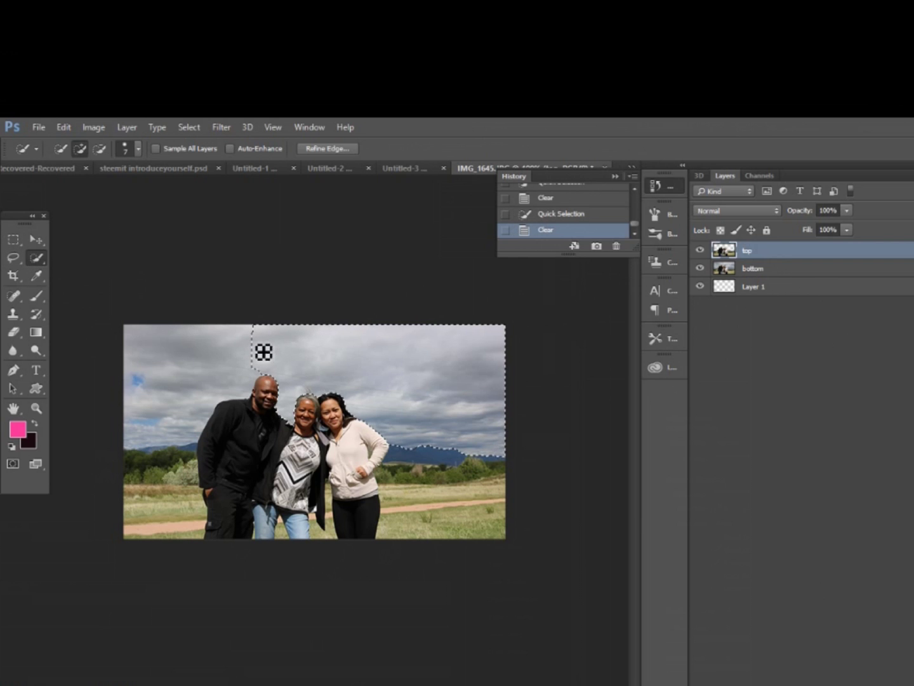
left_click(210, 306)
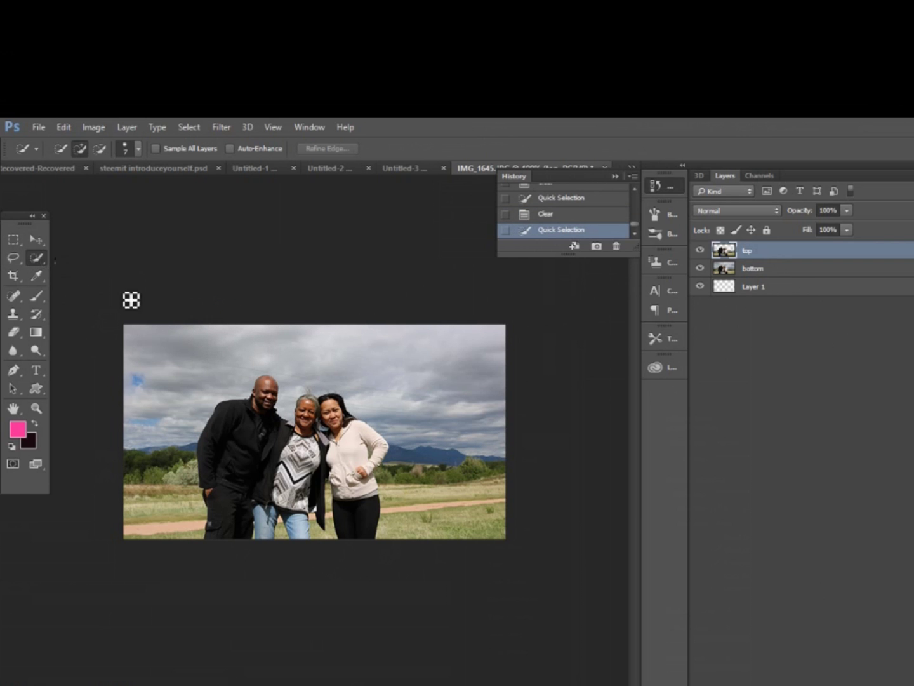
left_click(196, 335)
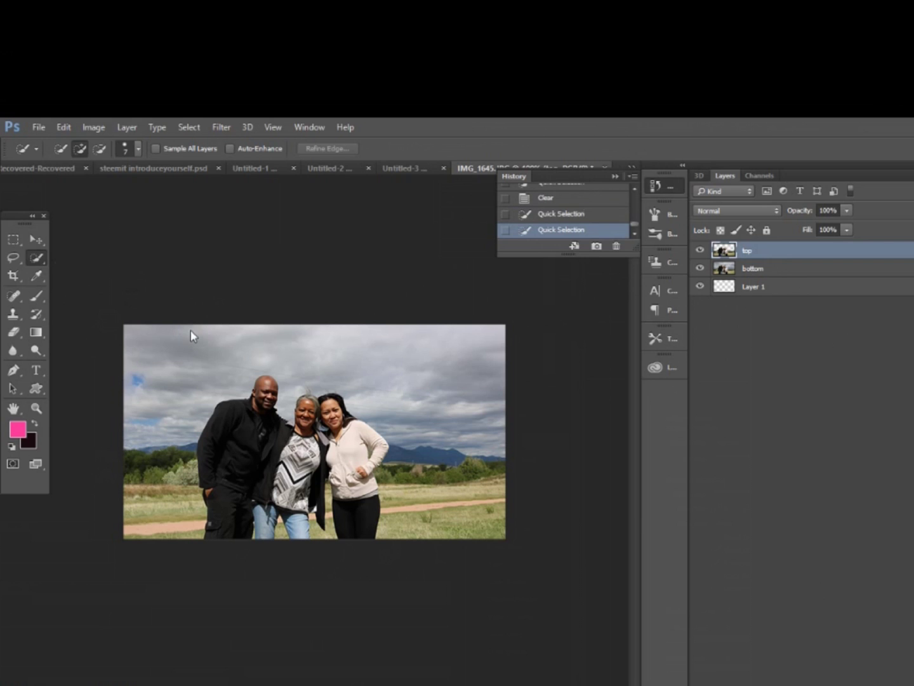
left_click(180, 422)
left_click(18, 243)
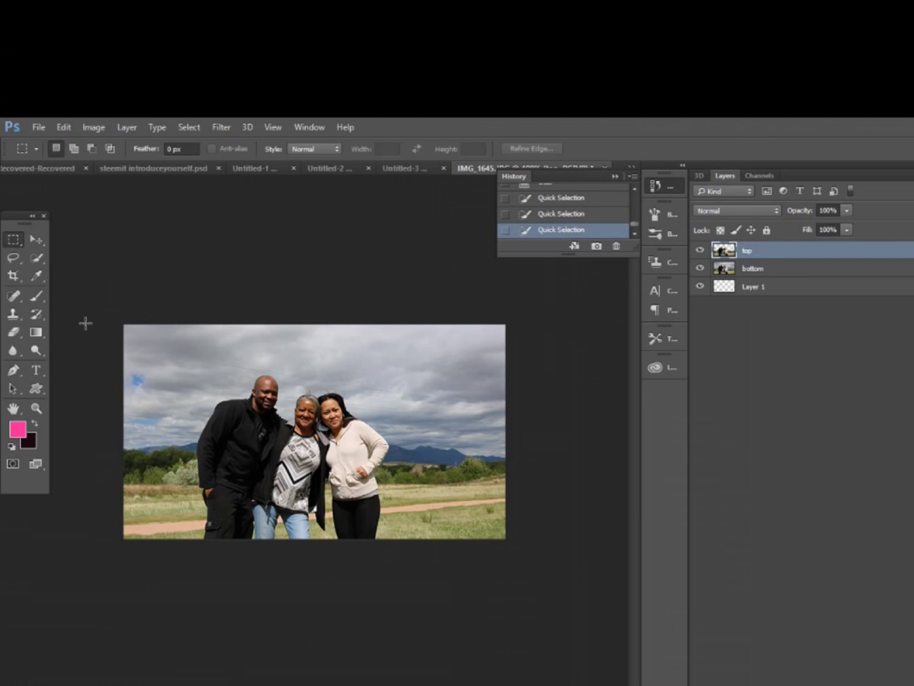
left_click(37, 258)
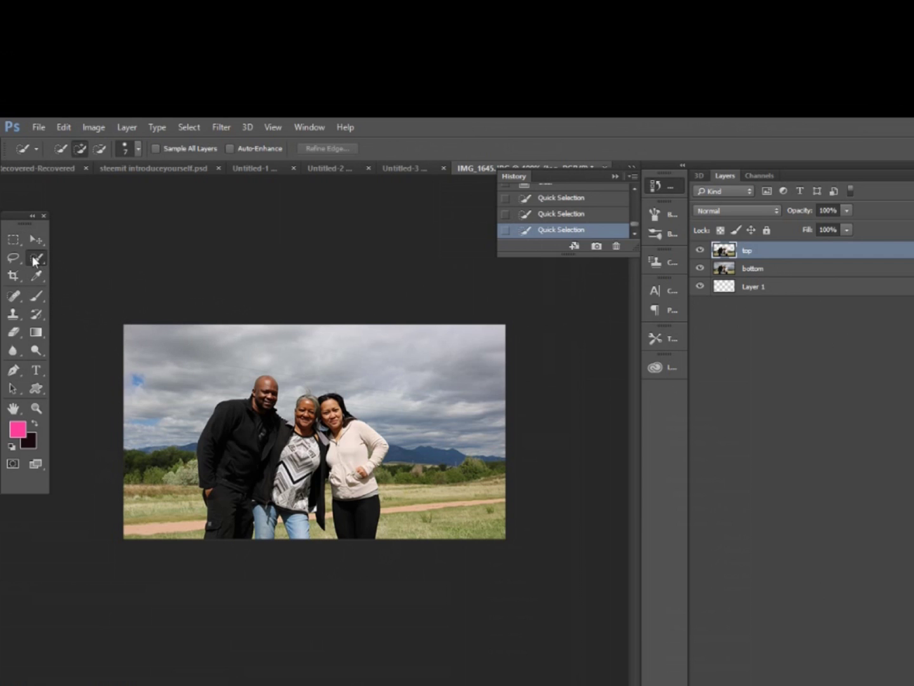
- Erase leftover sky remnants from the "top" layer with the Eraser, hiding the "bottom" layer as a check and showing it again
left_click(15, 331)
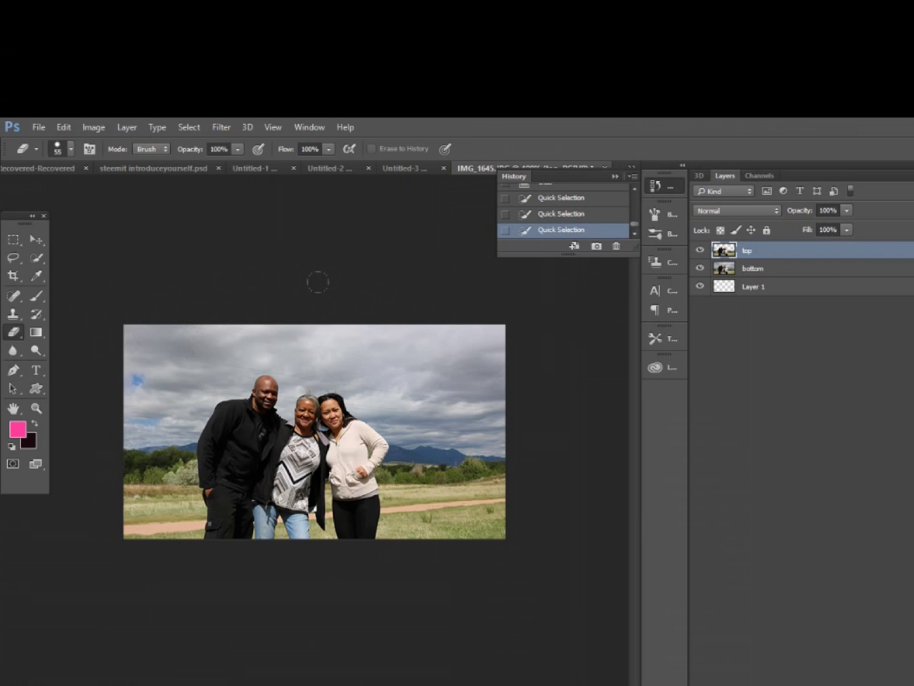
left_click_drag(317, 281, 439, 290)
left_click(700, 269)
left_click(701, 269)
left_click(701, 269)
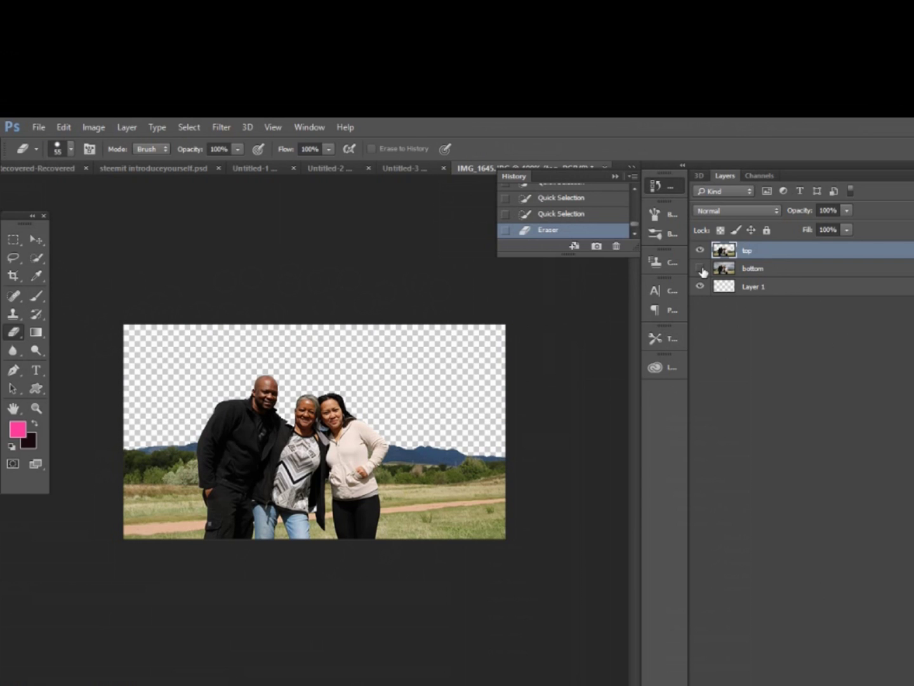
left_click(701, 270)
left_click(701, 269)
left_click_drag(139, 302, 106, 347)
left_click_drag(469, 373, 448, 358)
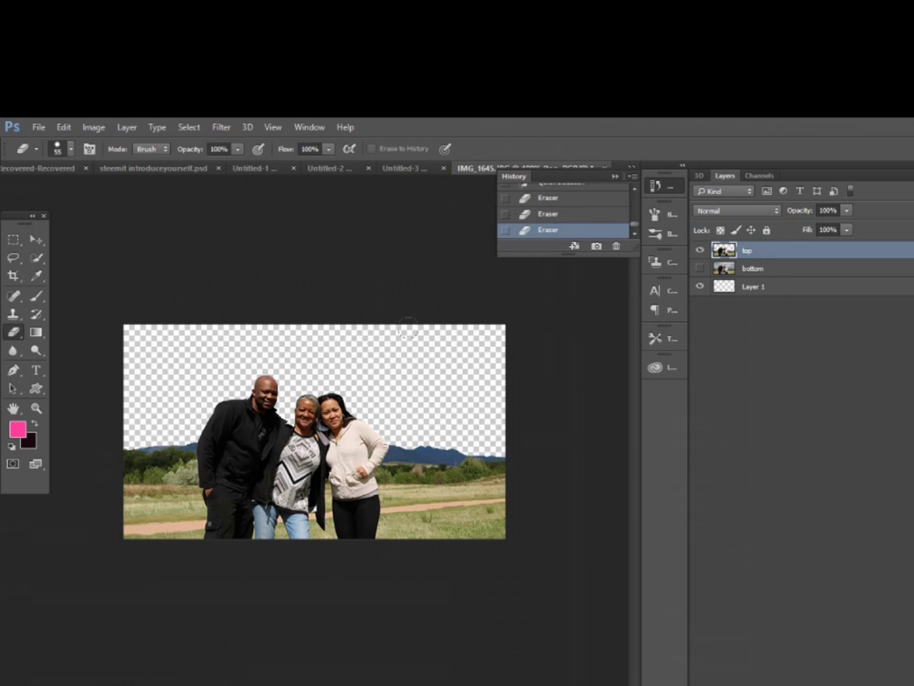
left_click(699, 267)
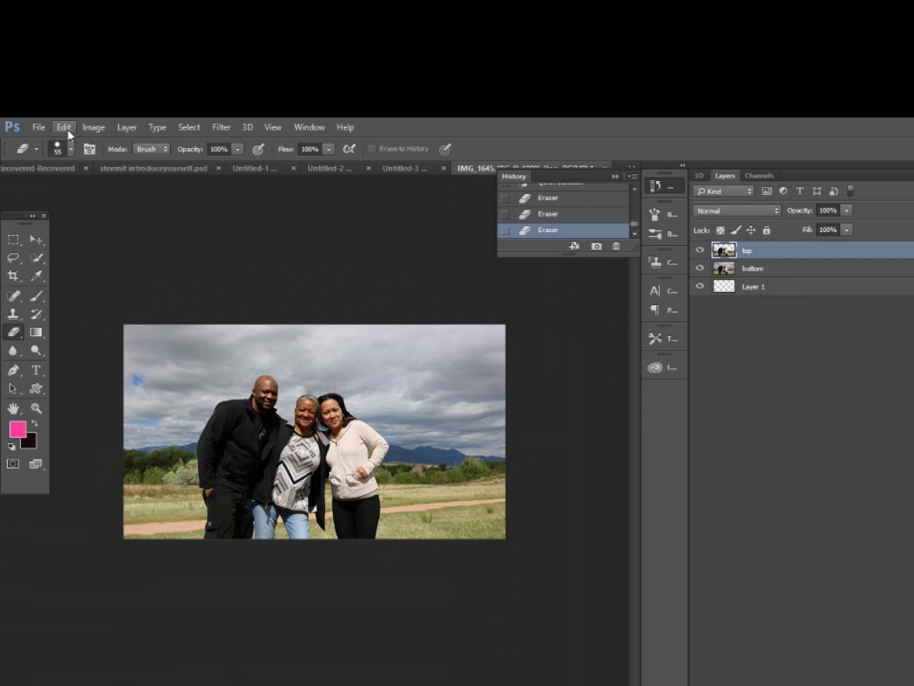
- Start a text layer in the sky at the photo's upper left and set the text color to blue, 2731b2
left_click(36, 371)
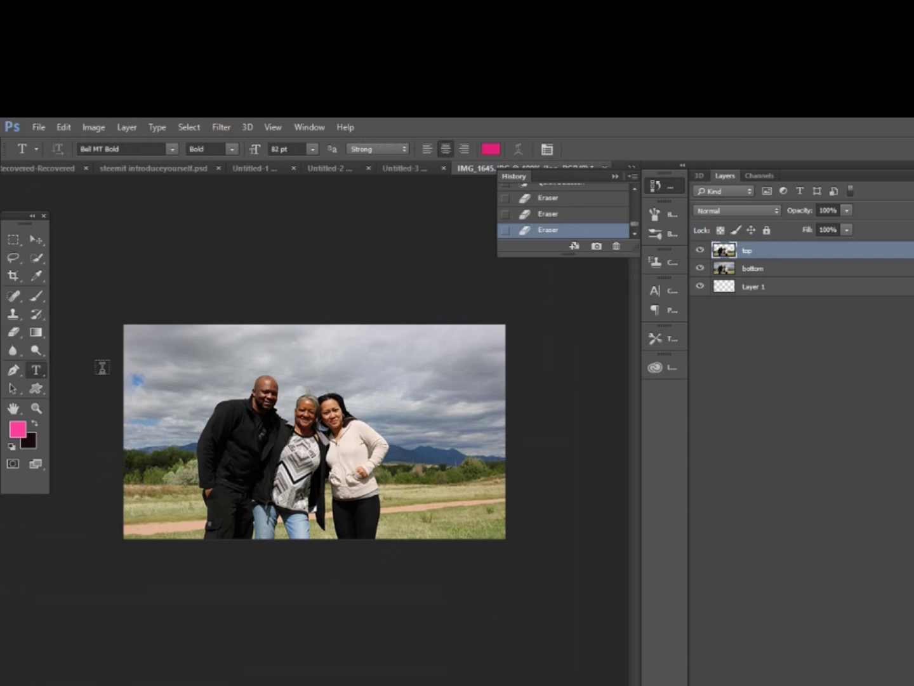
left_click(159, 377)
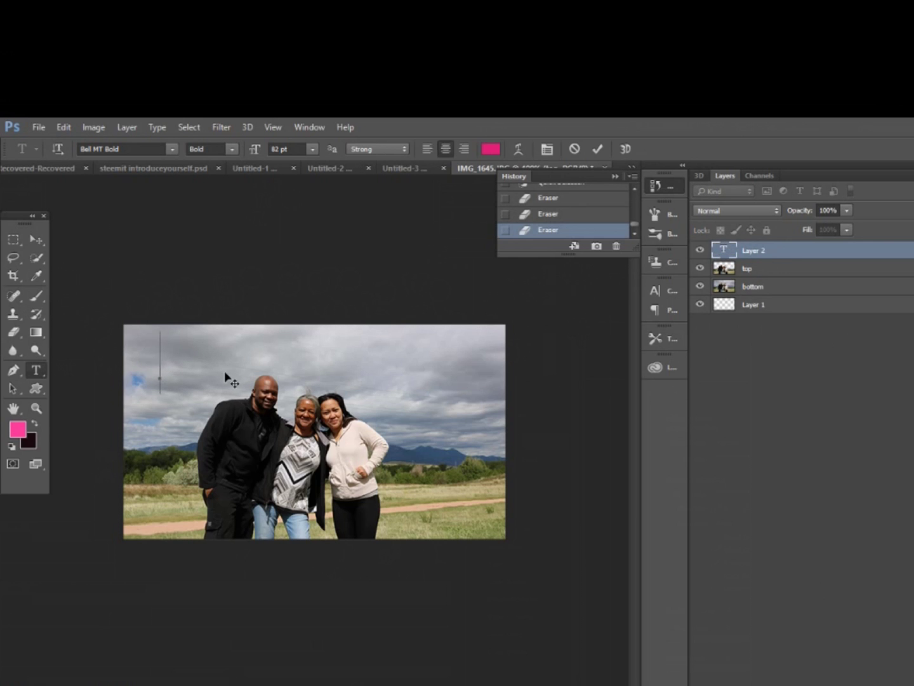
left_click(488, 151)
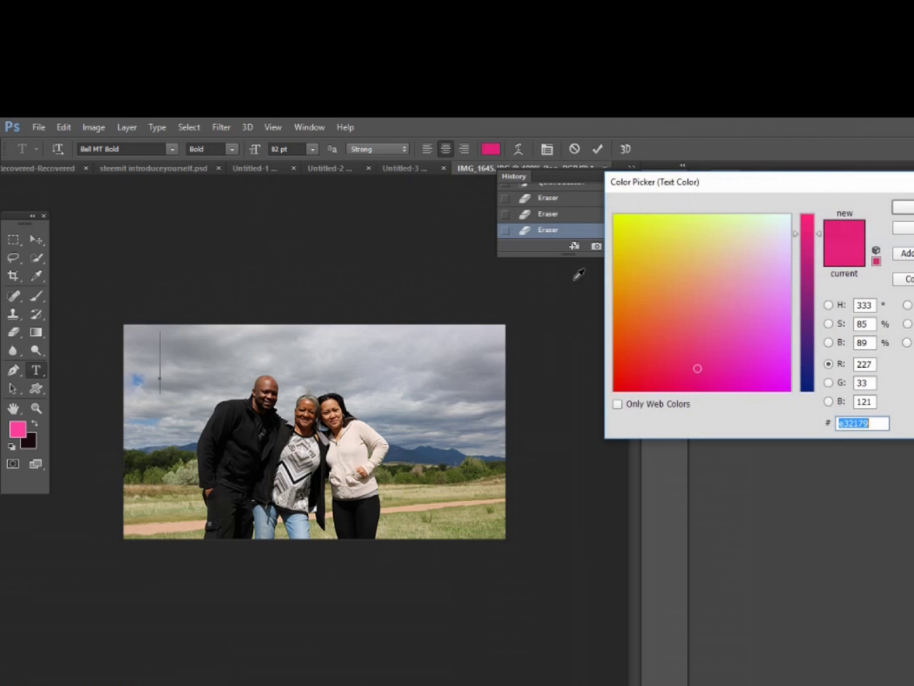
type("2d2179")
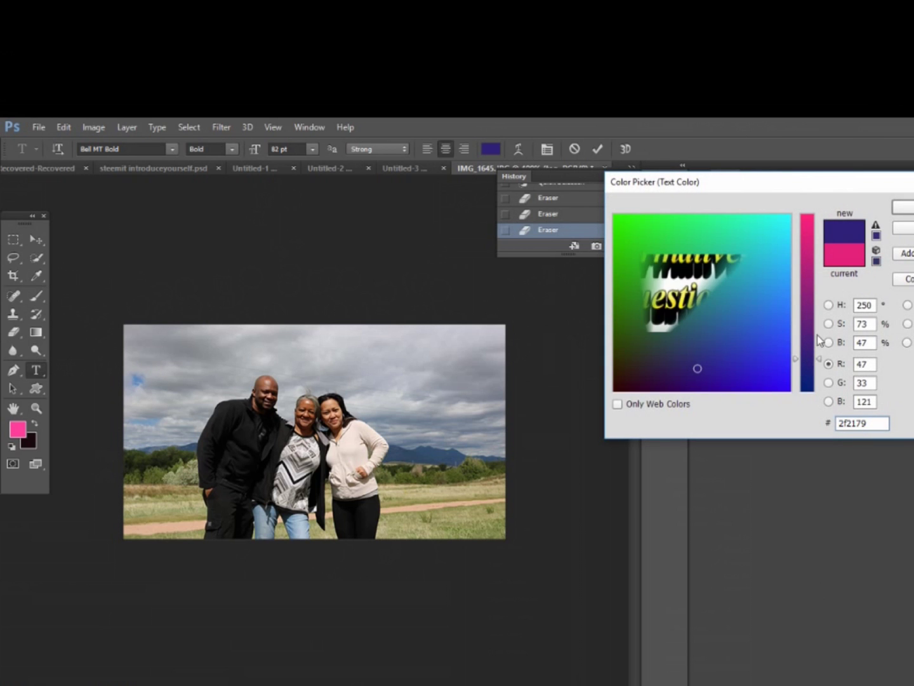
left_click_drag(820, 359, 821, 365)
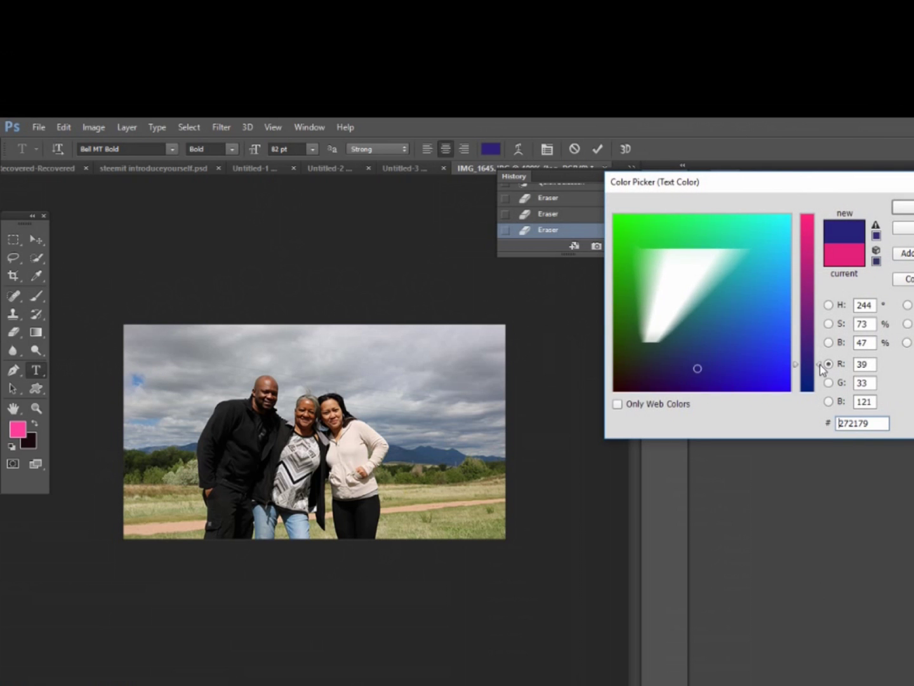
mouse_move(702, 374)
left_mouse_down()
mouse_move(738, 368)
mouse_move(737, 356)
left_mouse_up()
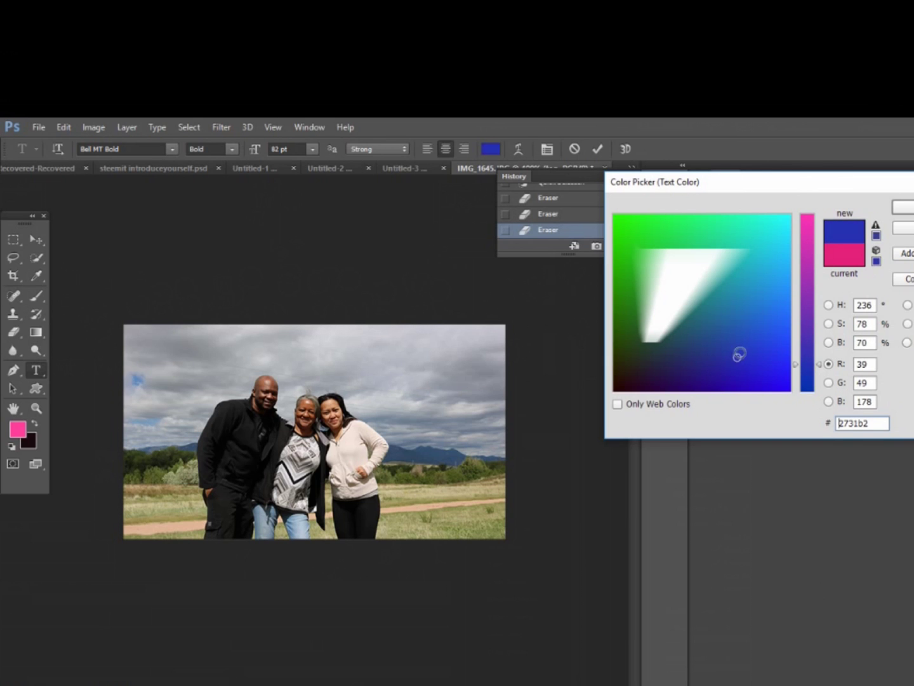
left_click(903, 207)
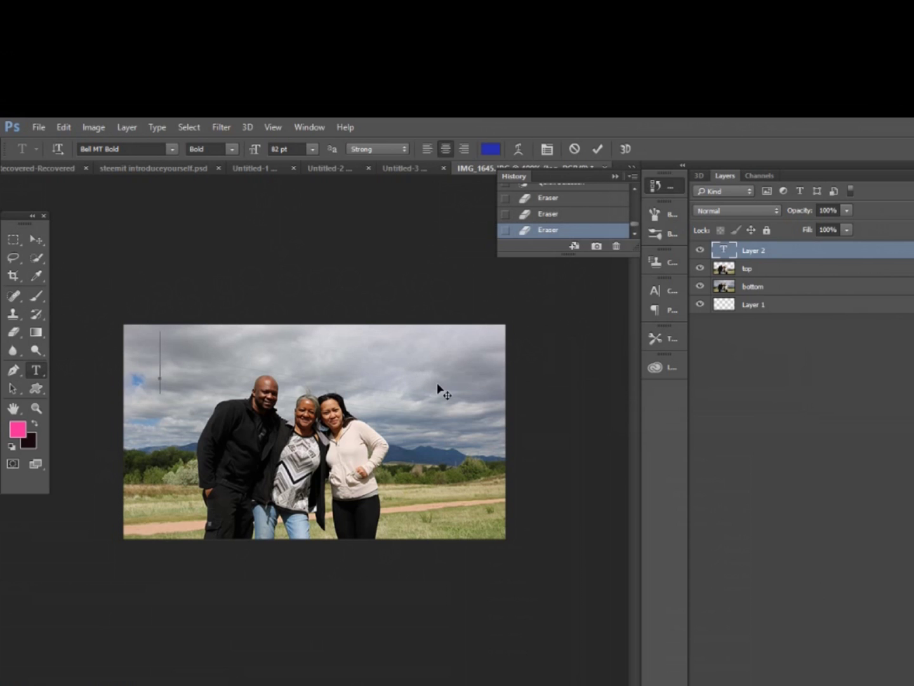
- Write the title "FUN with mavic pro" on the text layer and shift it to the right across the sky
type("m")
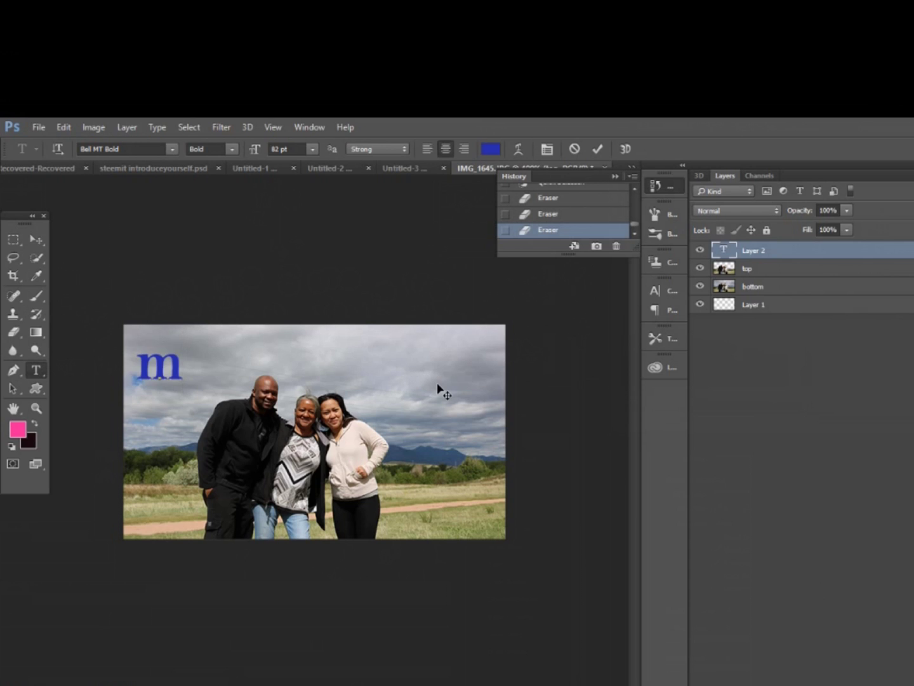
type("af")
key("BackSpace")
type("v")
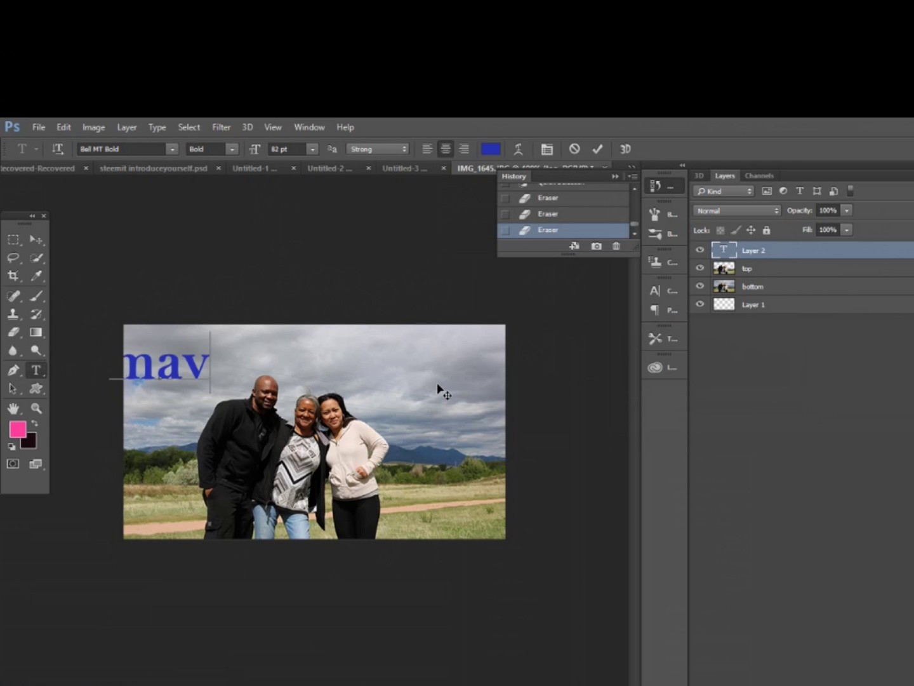
type("ic pro")
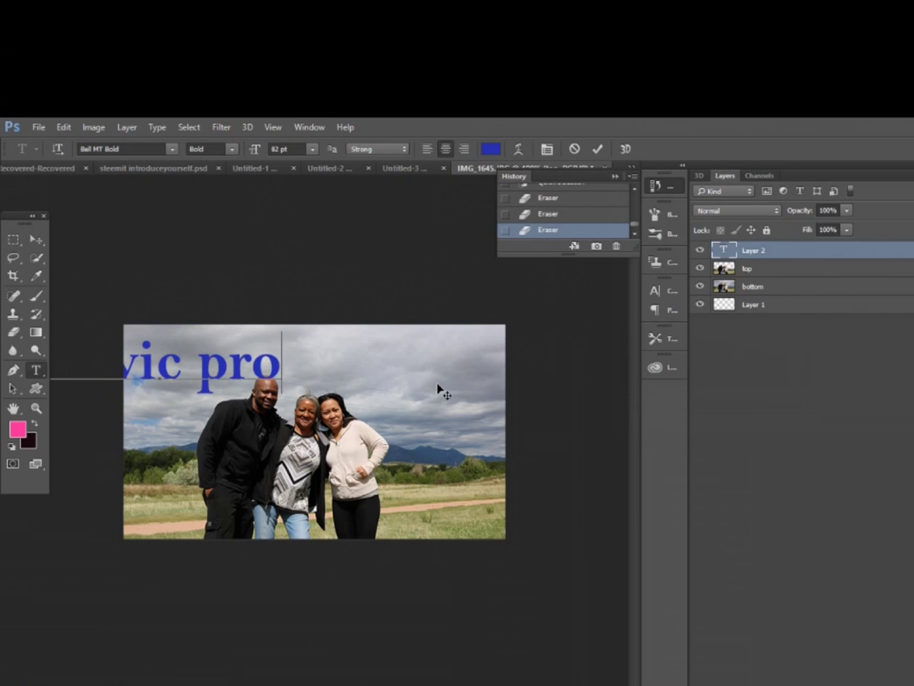
left_click_drag(400, 353, 589, 364)
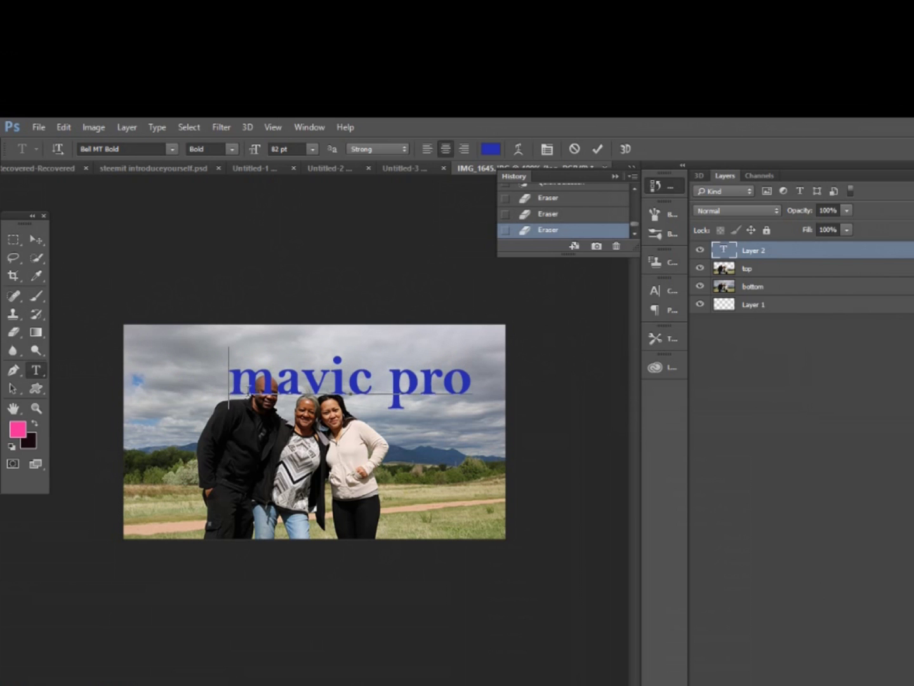
type("FUN ")
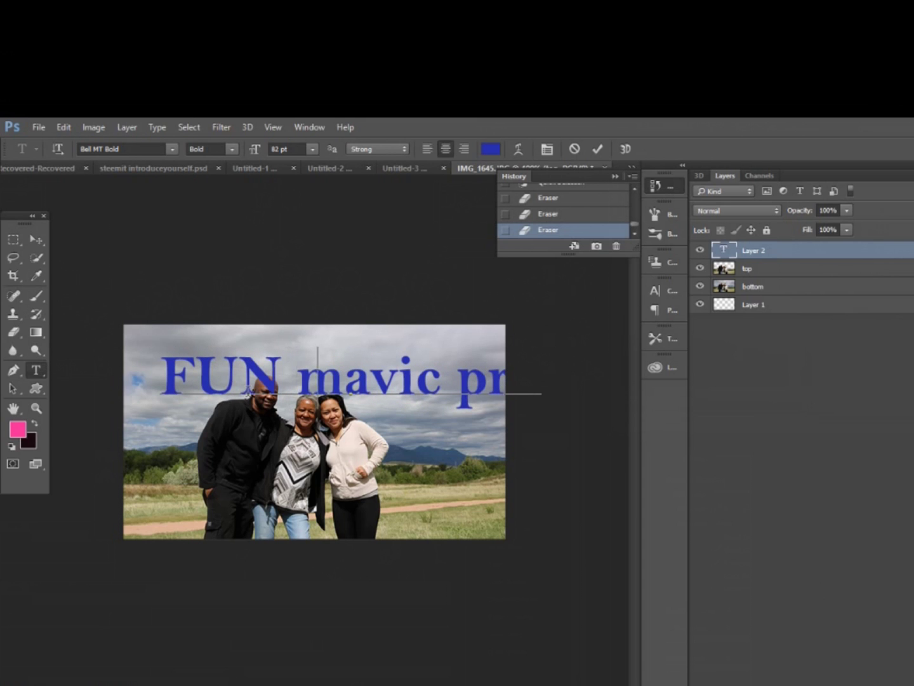
type("with")
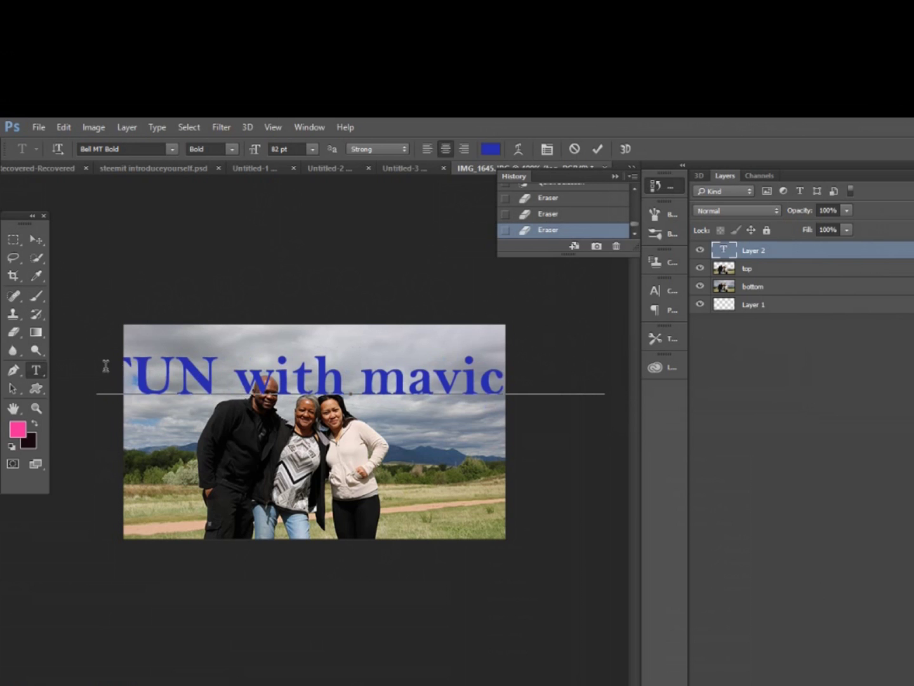
- Reduce the words "with mavic pro" to 60 pt and move the title slightly up and to the left
left_click_drag(105, 367, 603, 378)
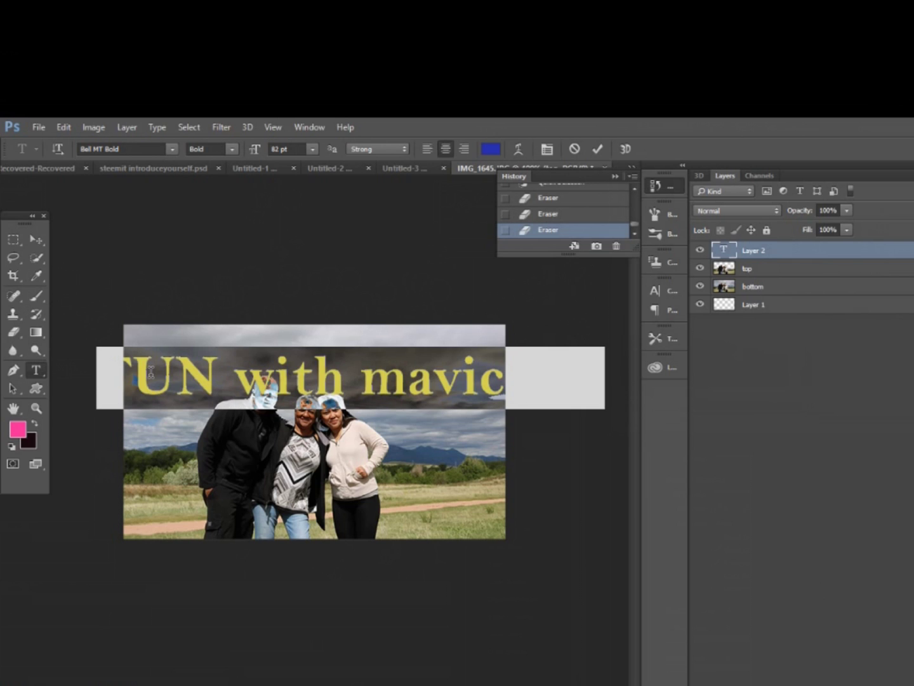
left_click(263, 353)
left_click_drag(234, 372, 667, 405)
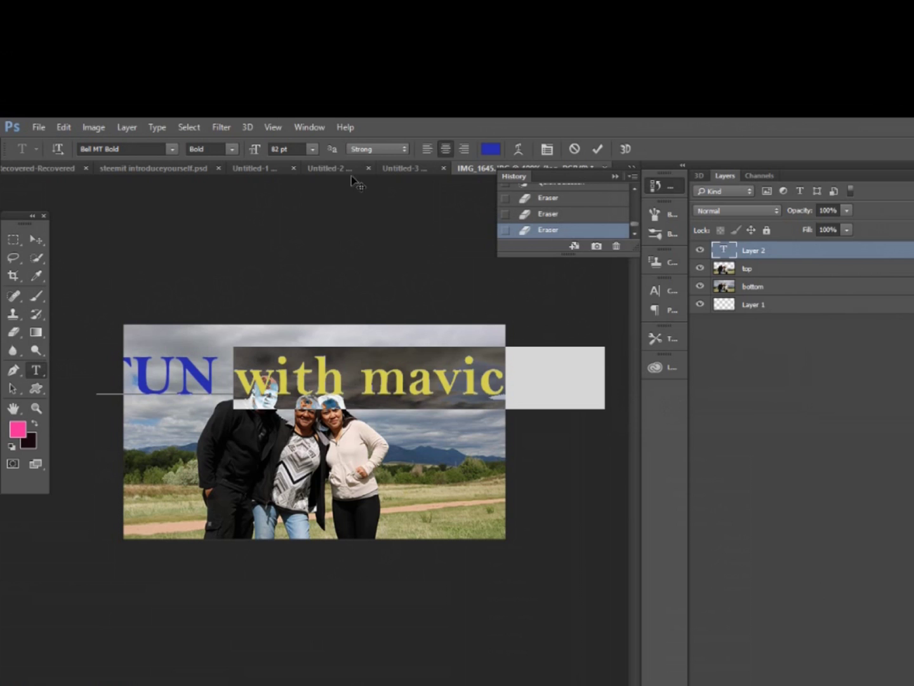
left_click(312, 149)
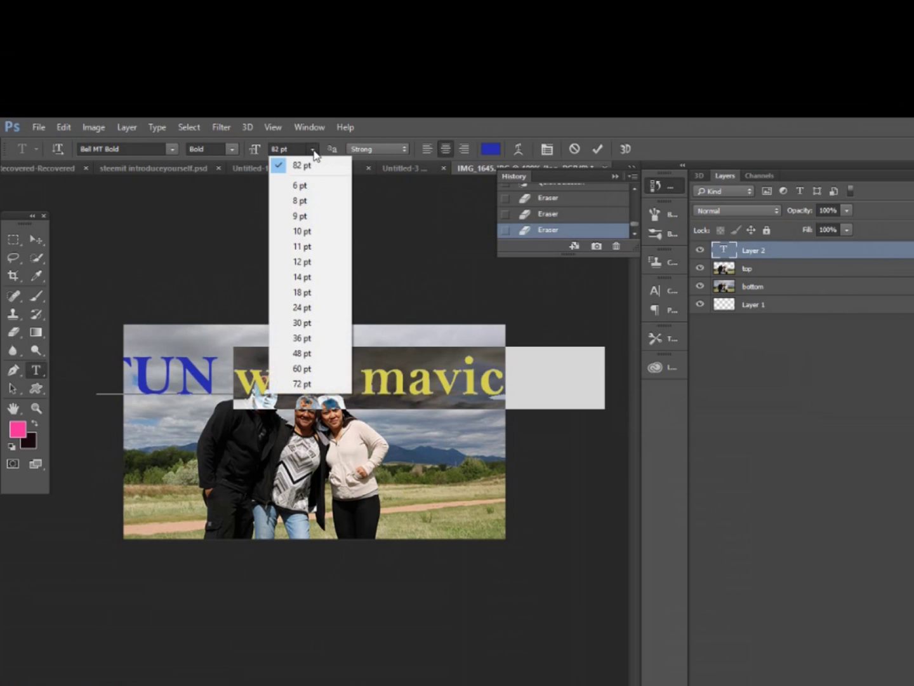
left_click(312, 383)
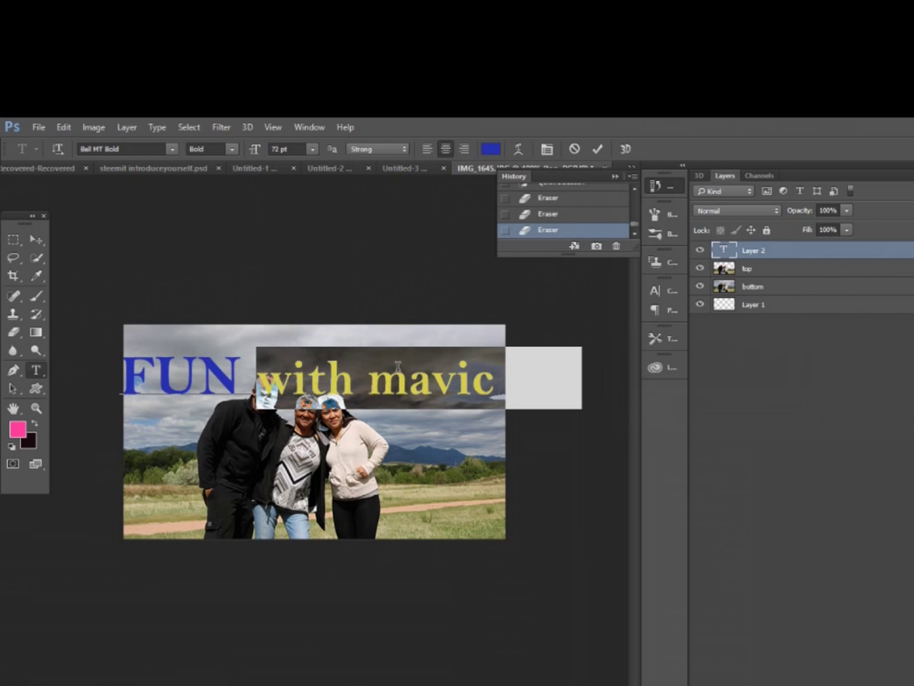
left_click(313, 151)
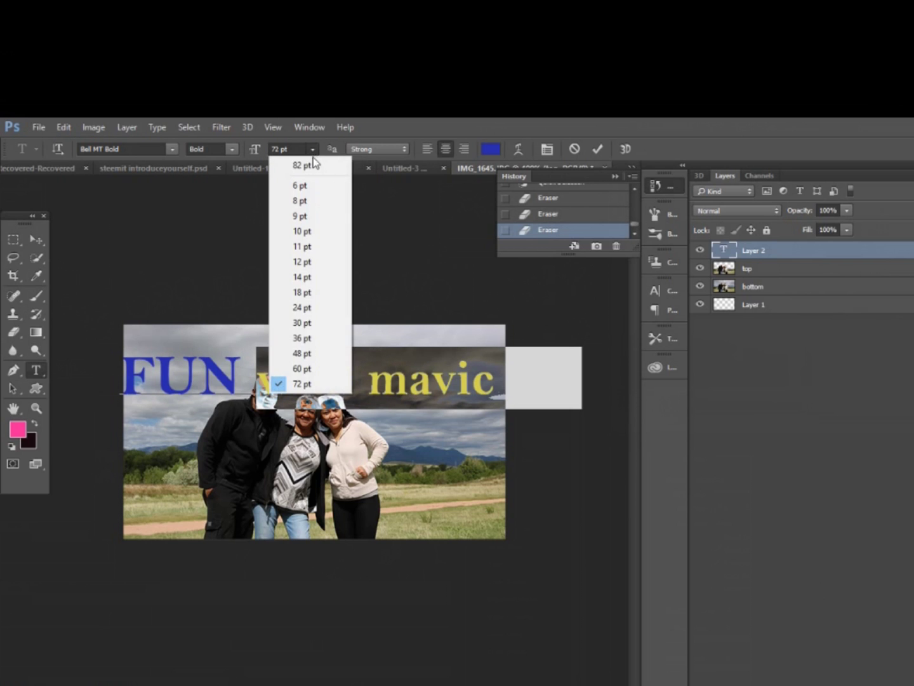
left_click(306, 369)
left_click(367, 351)
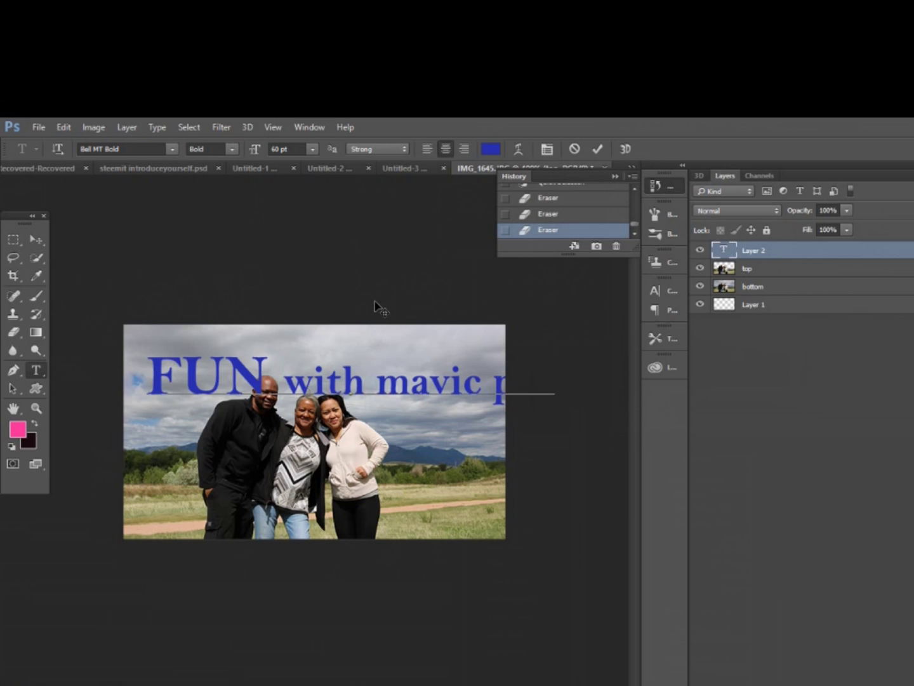
mouse_move(372, 300)
left_mouse_down()
mouse_move(349, 299)
mouse_move(361, 300)
left_mouse_up()
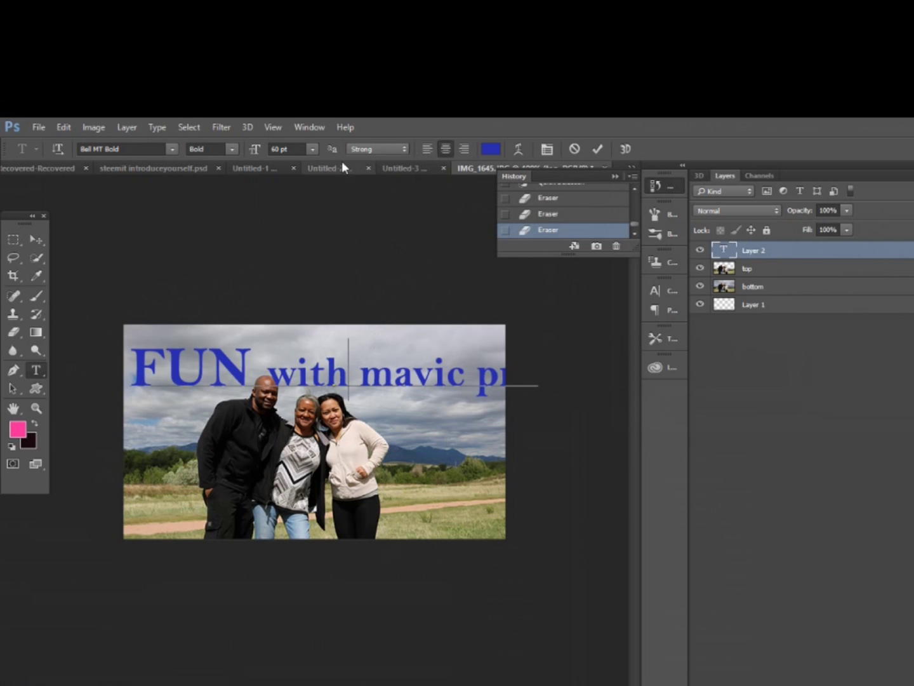
- Set "with mavic pro" to 48 pt and move the title down and left to fit within the photo's width
left_click_drag(267, 371, 654, 393)
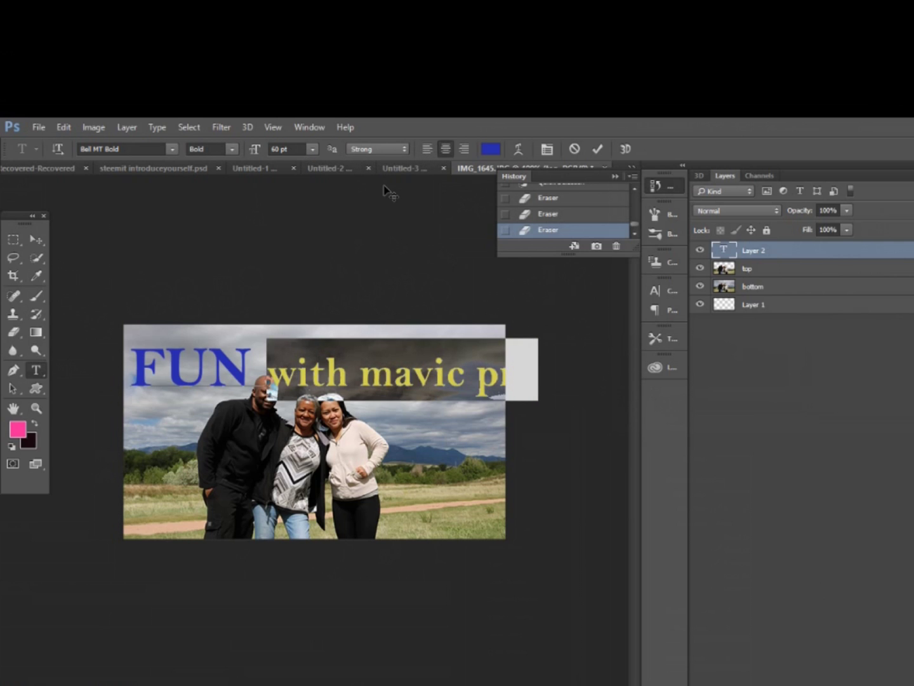
left_click(312, 150)
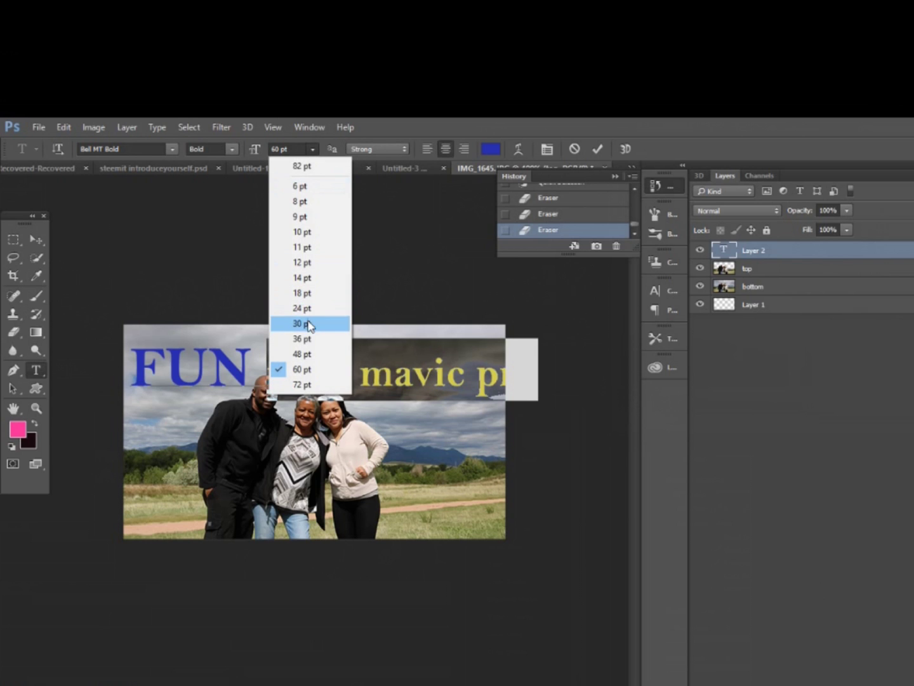
left_click(304, 350)
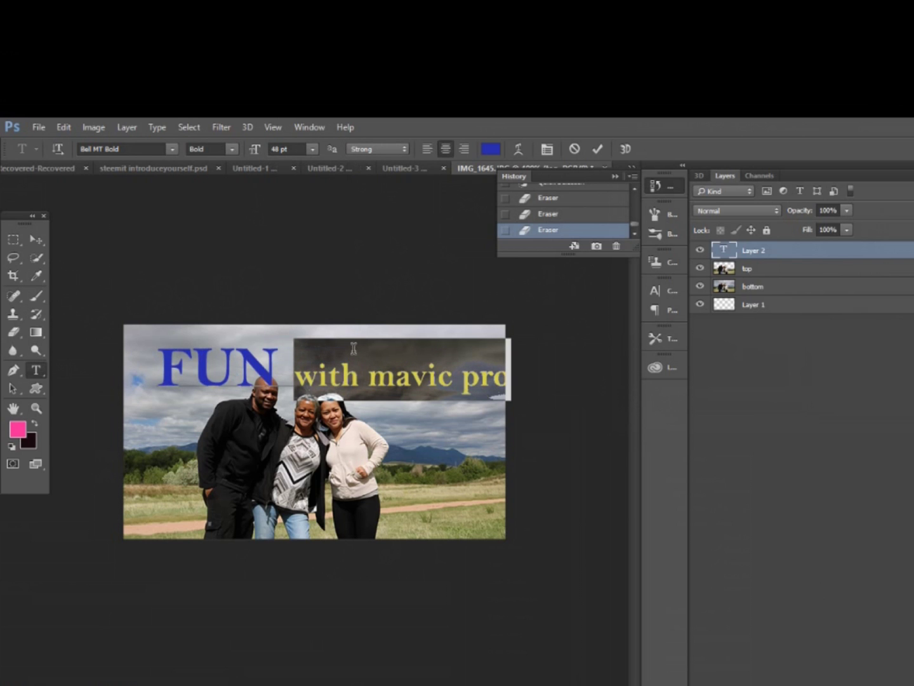
left_click_drag(373, 304, 351, 317)
- Set the font of the word "FUN" to Edwardian Script ITC Regular
left_click_drag(257, 388, 128, 384)
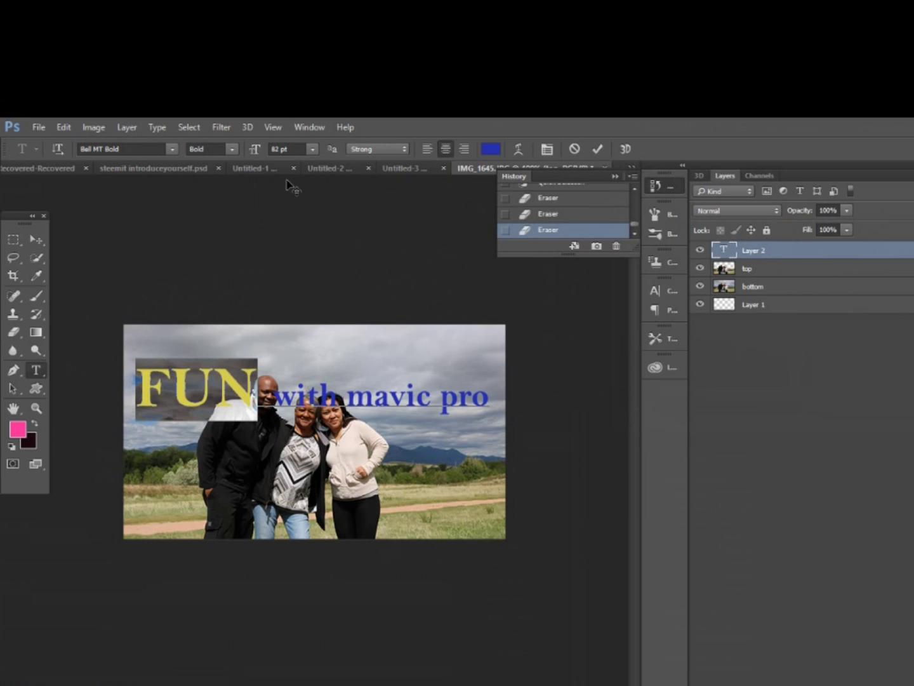
left_click(172, 150)
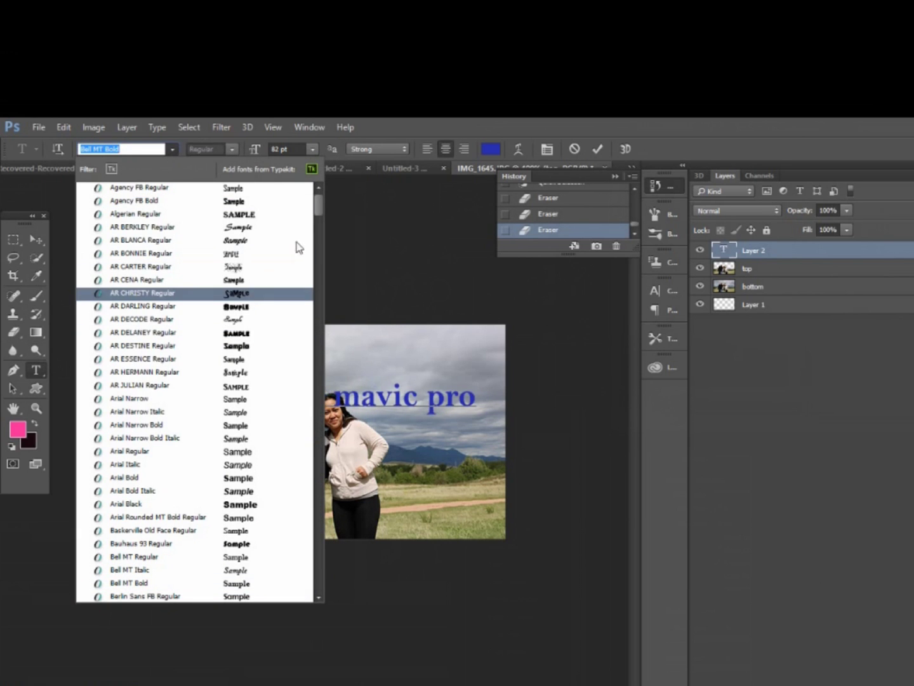
scroll(317, 211, "down", 1)
scroll(310, 307, "down", 15)
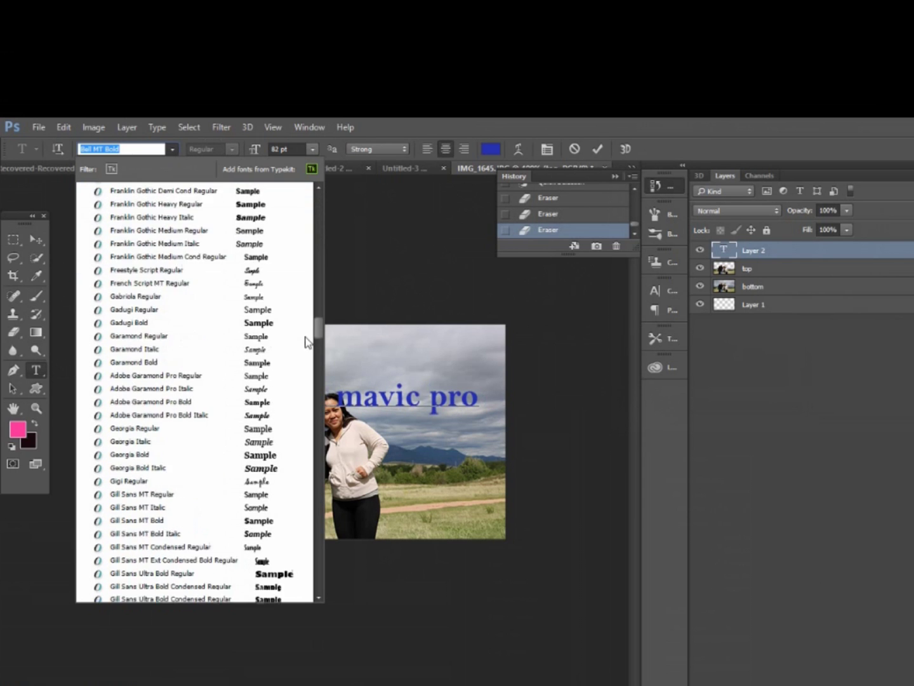
scroll(294, 404, "down", 20)
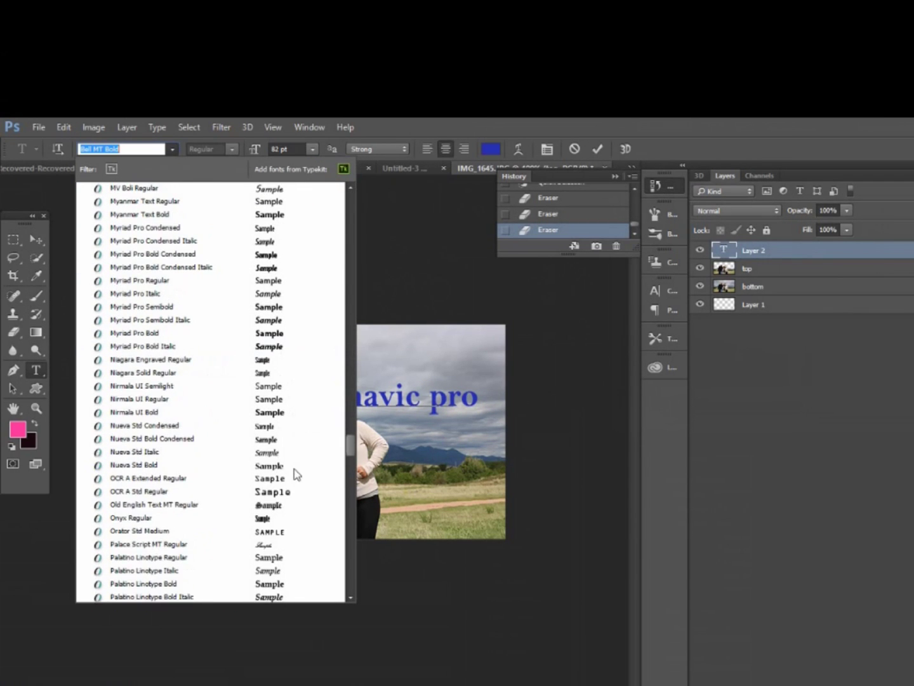
scroll(300, 520, "down", 8)
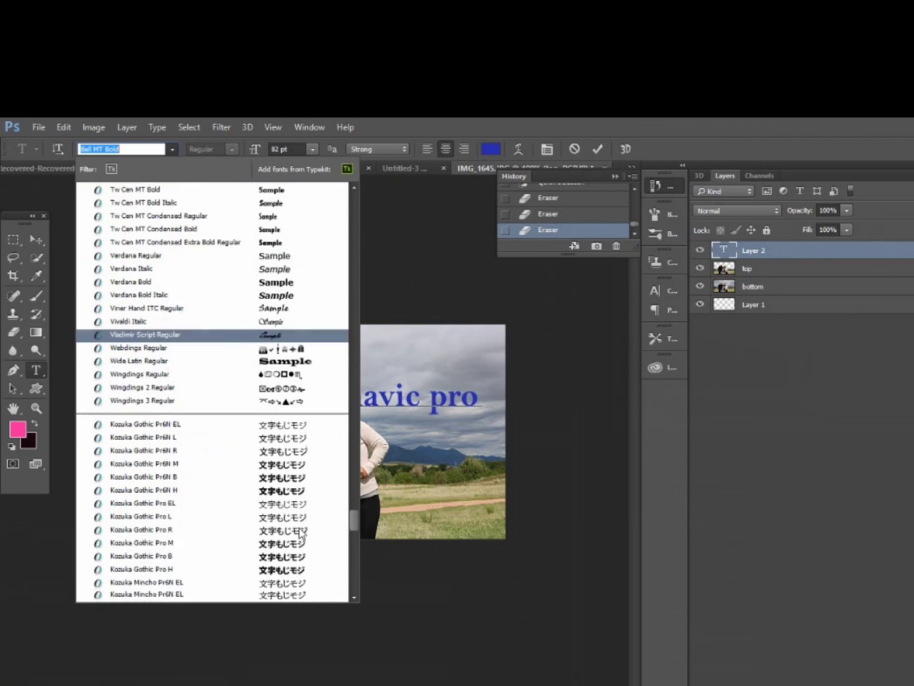
scroll(301, 518, "up", 11)
scroll(302, 518, "down", 3)
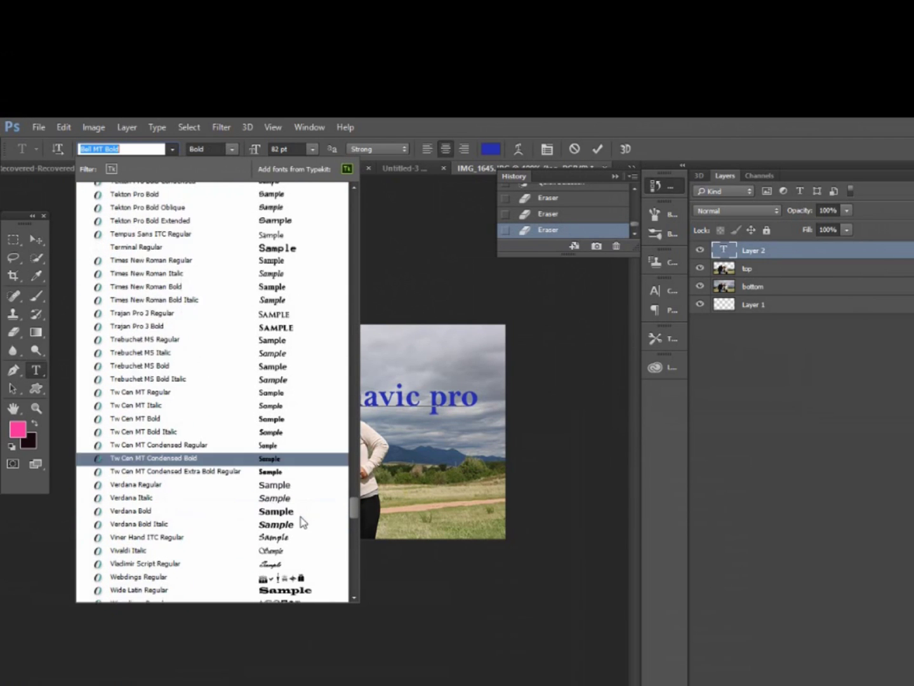
scroll(303, 513, "up", 5)
scroll(302, 512, "up", 20)
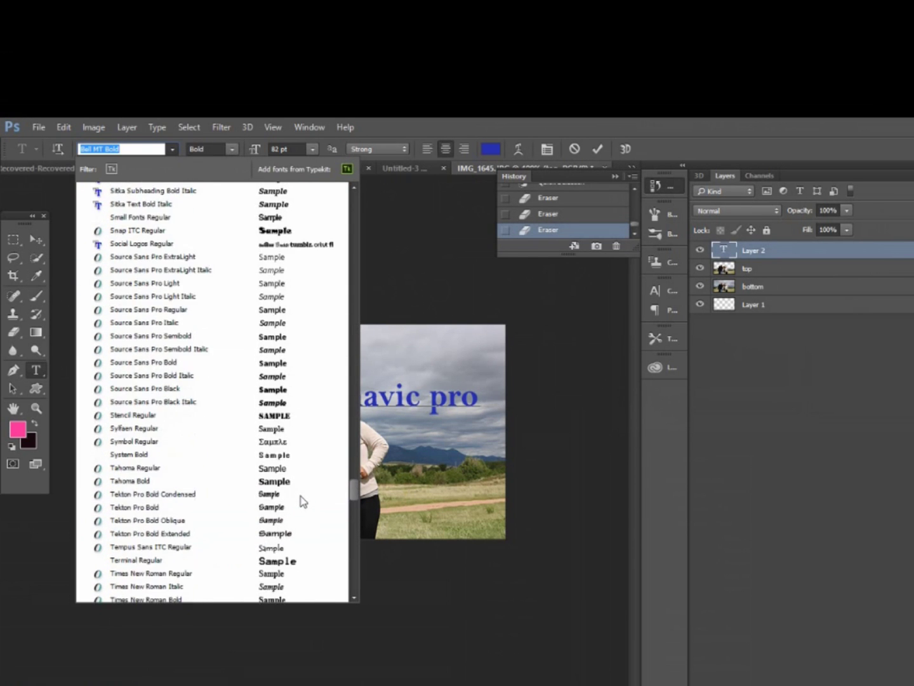
scroll(297, 444, "up", 20)
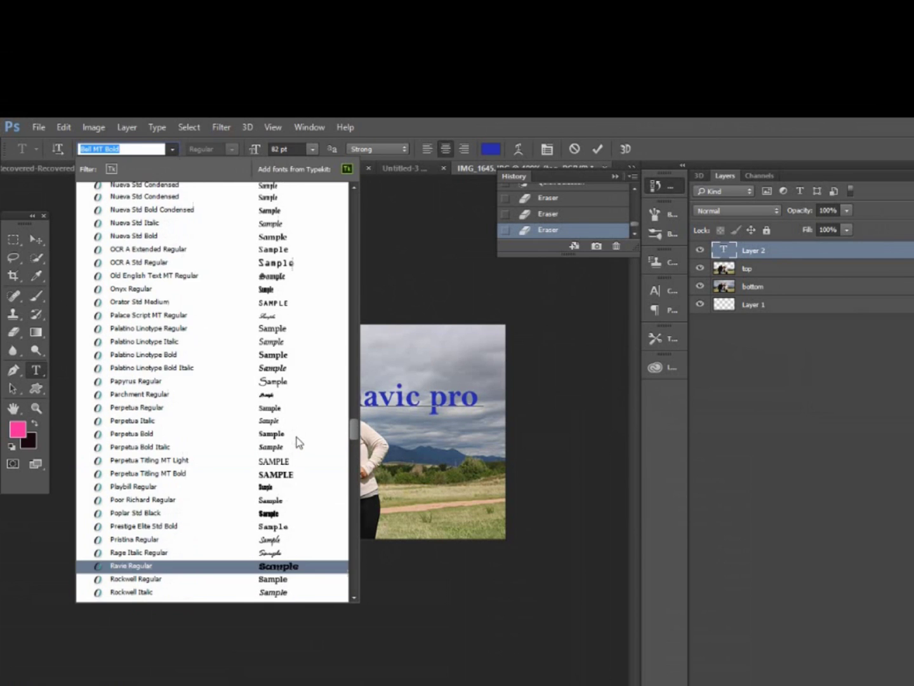
scroll(292, 361, "up", 15)
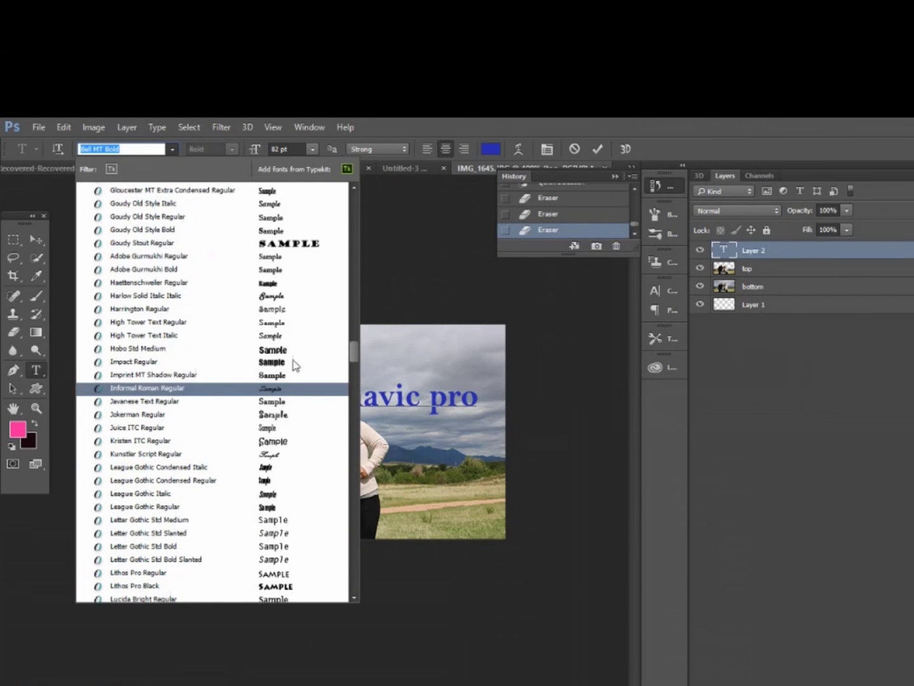
scroll(293, 339, "up", 8)
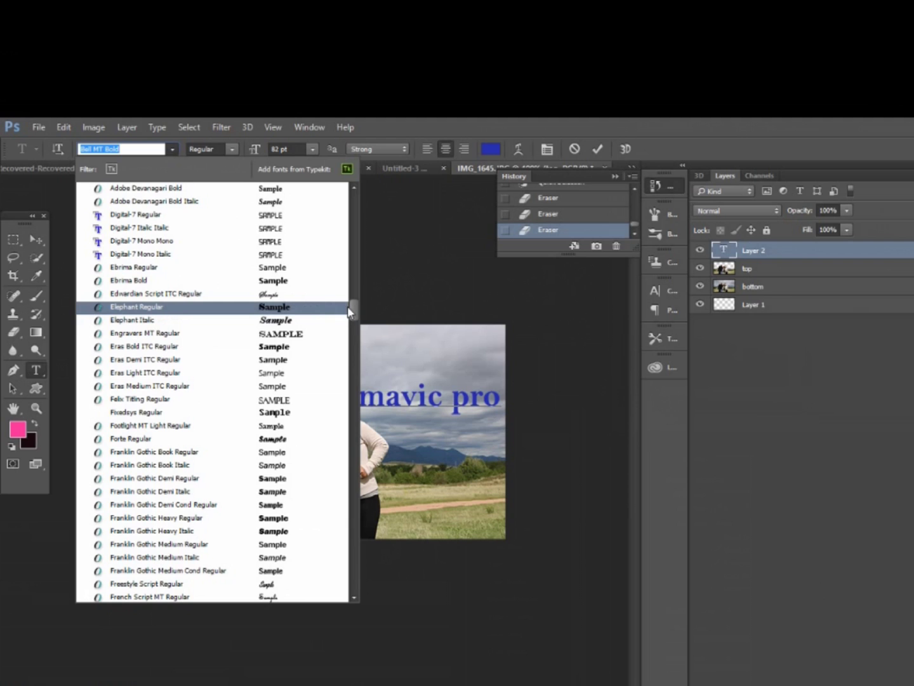
left_click(320, 295)
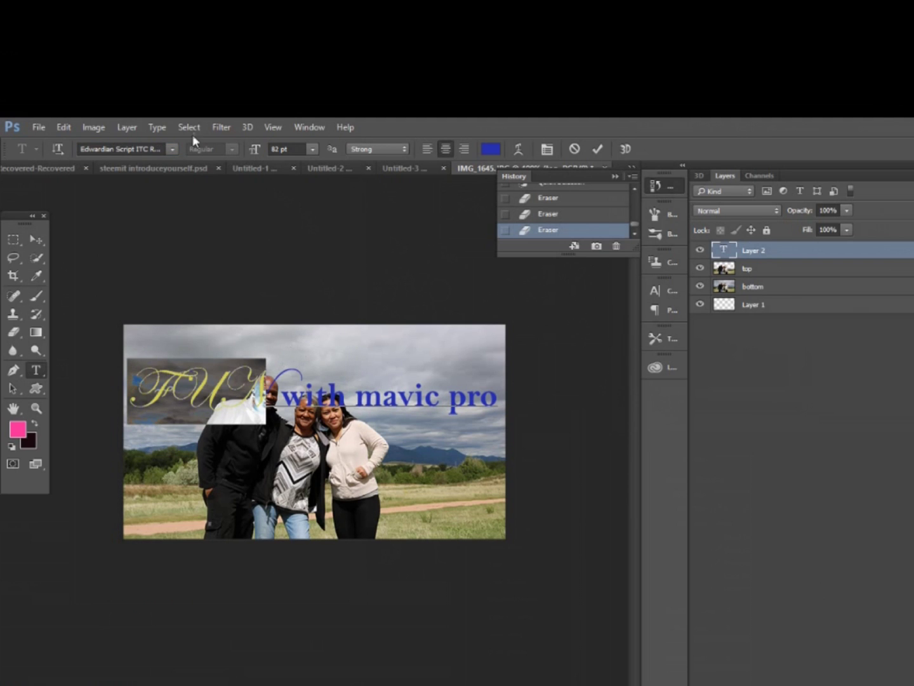
- Change the font of the word "FUN" to AR CARTER Regular
left_click(175, 149)
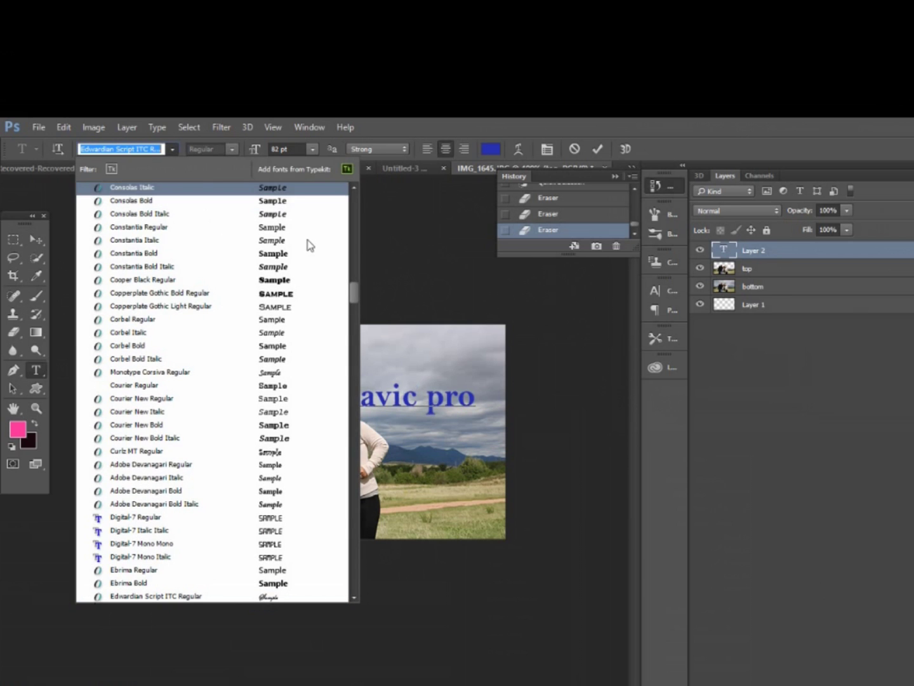
left_click_drag(355, 295, 340, 218)
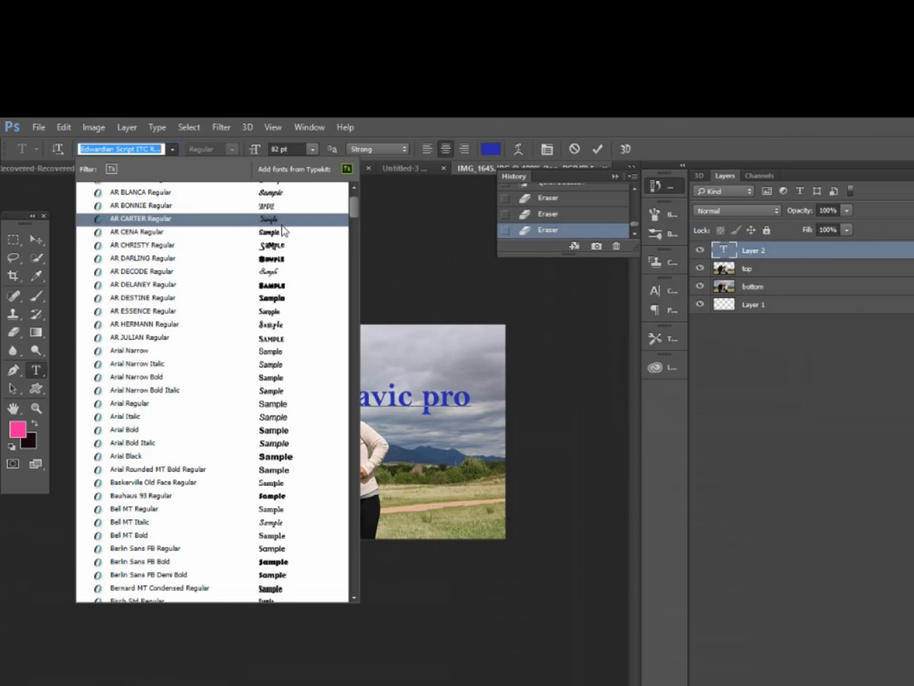
key("Escape")
left_click(282, 389)
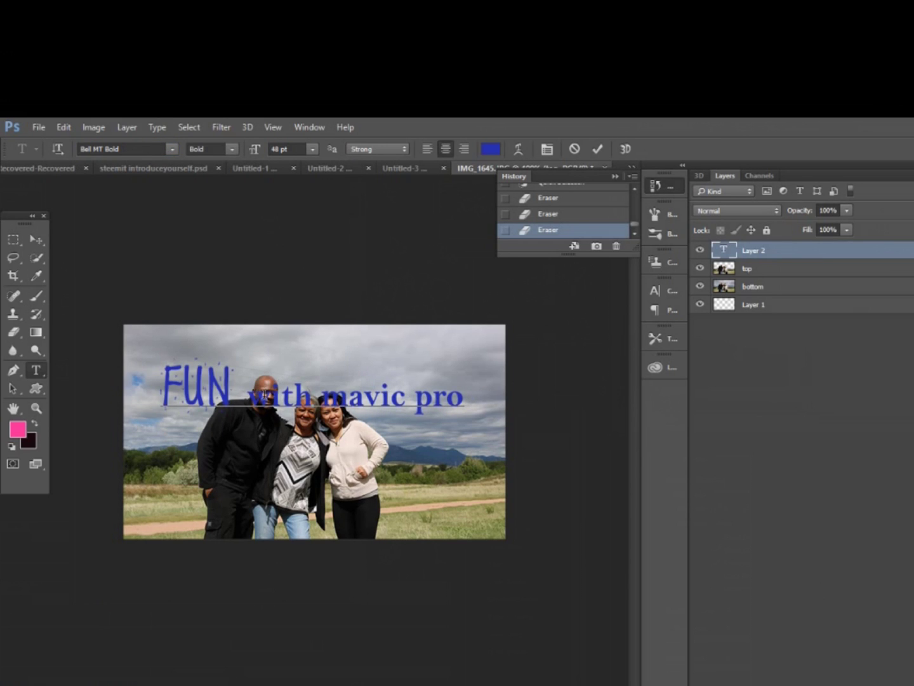
left_click(465, 398)
- Move the title's text layer between the "top" and "bottom" layers, hiding the "top" layer as a check and showing it again
left_click(776, 254)
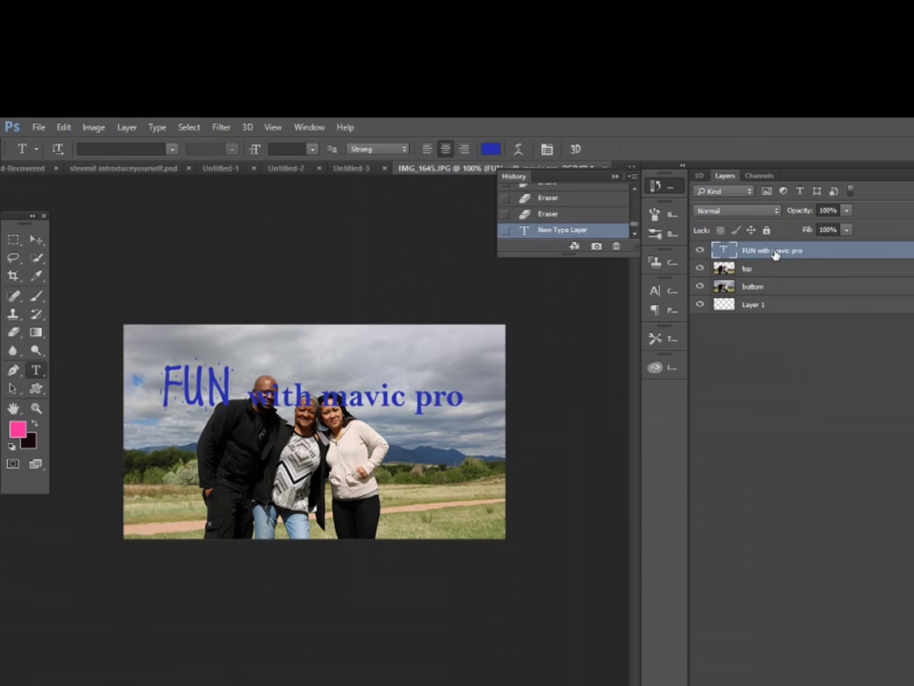
left_click_drag(817, 253, 818, 272)
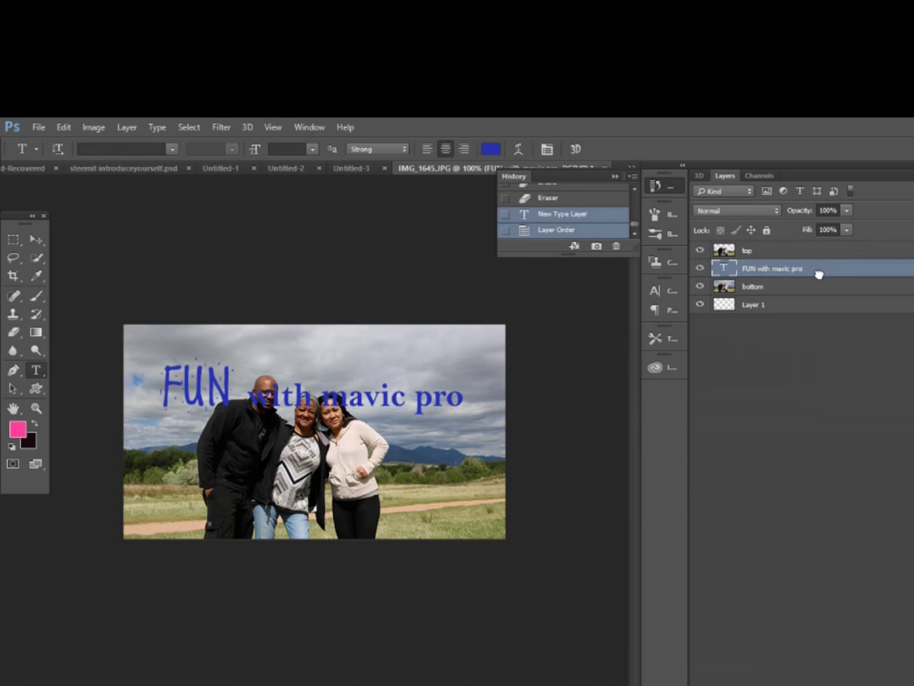
left_click(699, 251)
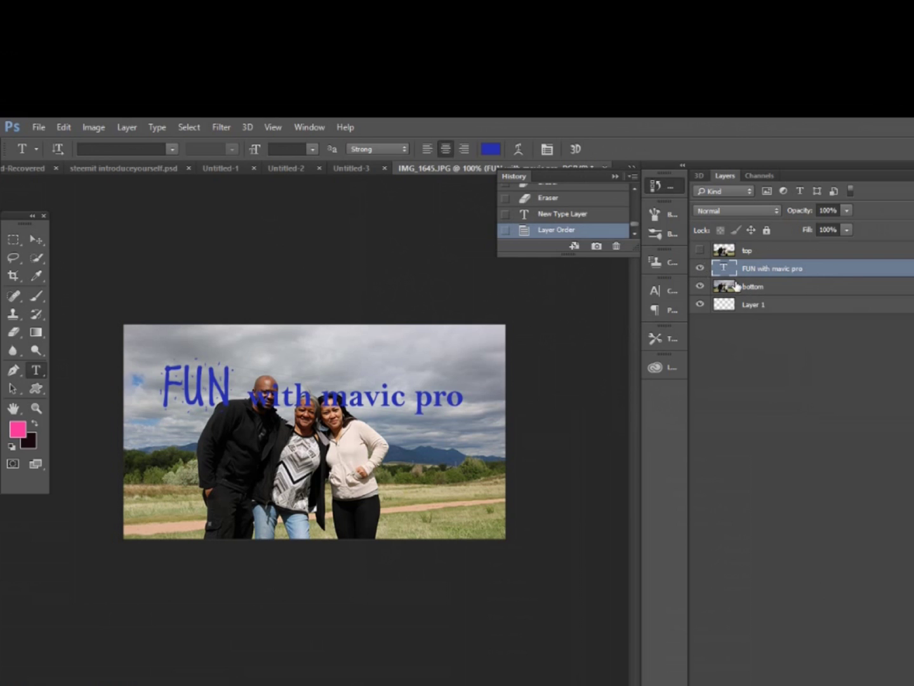
left_click(700, 251)
- Open the blending options of the title's text layer and enable Bevel & Emboss and Drop Shadow
left_click(444, 395)
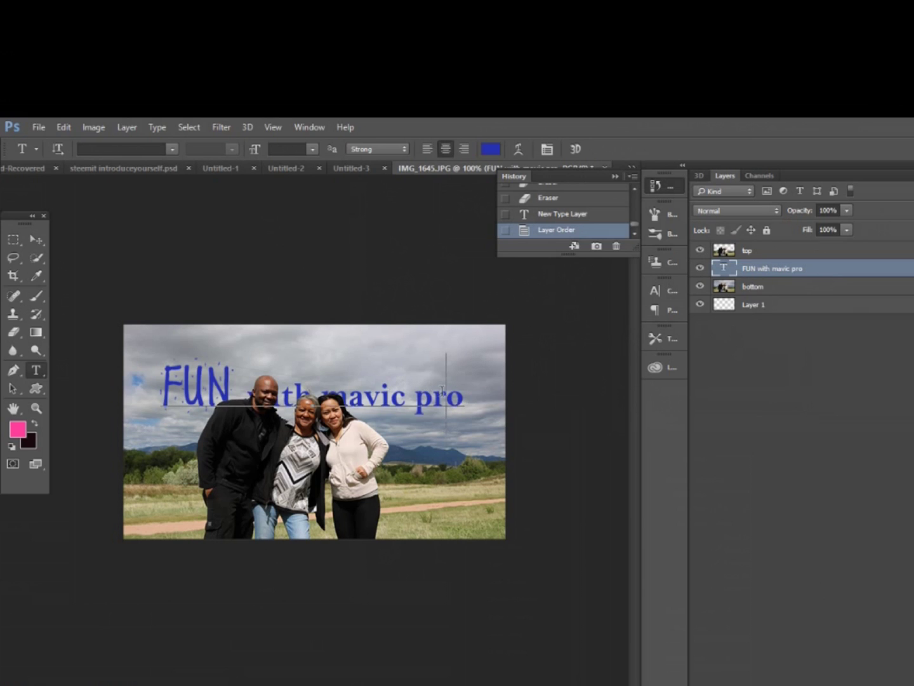
left_click_drag(469, 396, 127, 360)
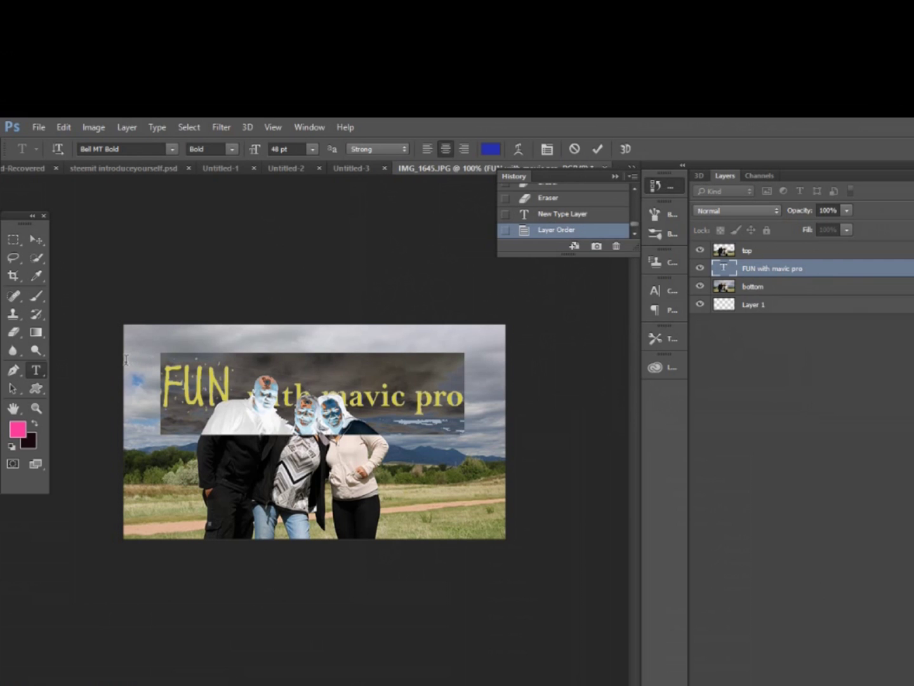
left_click(781, 268)
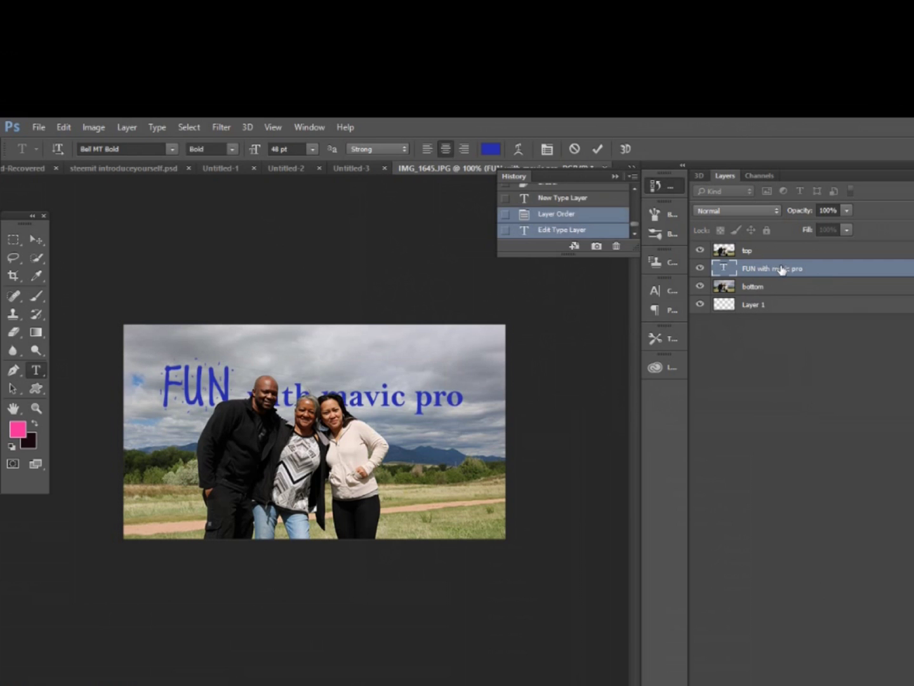
right_click(795, 271)
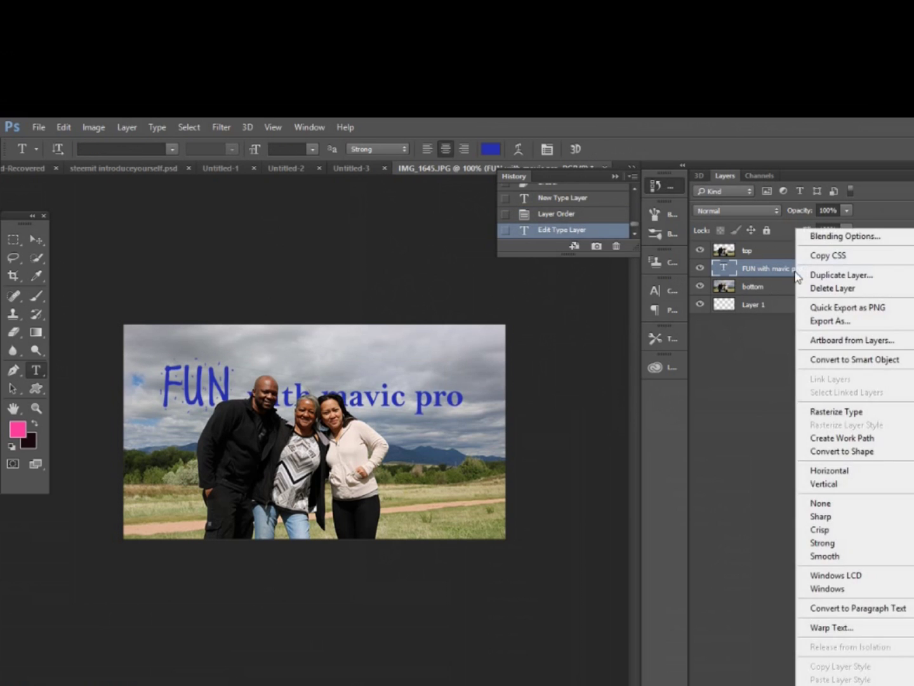
left_click(834, 239)
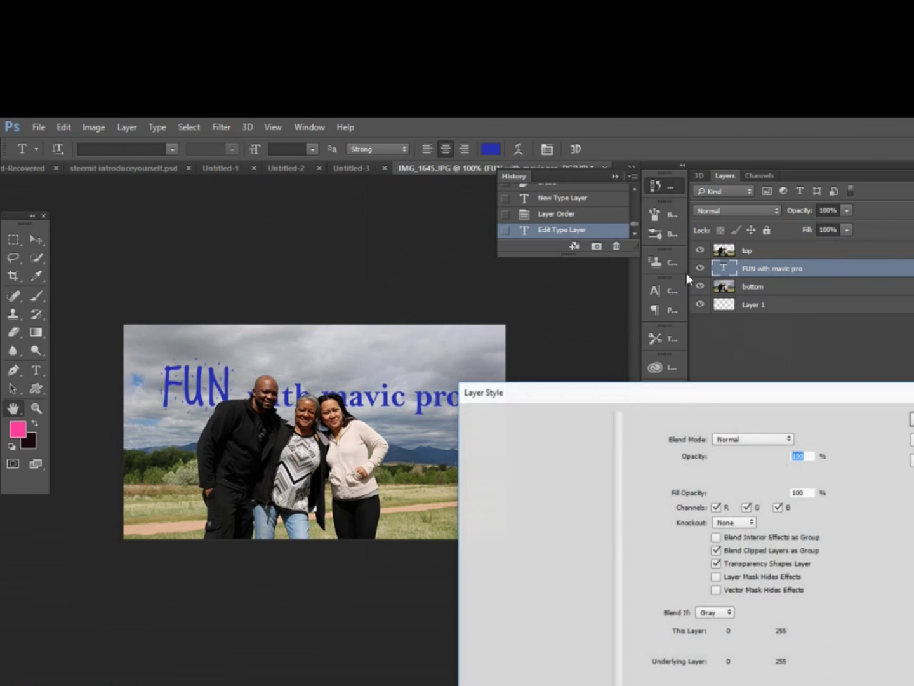
left_click(474, 457)
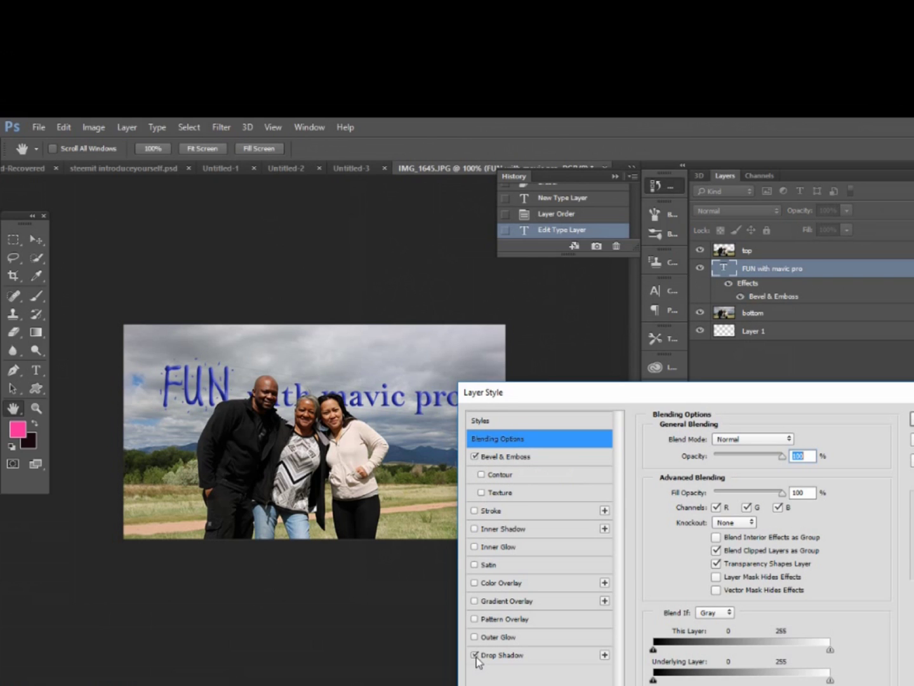
- Try the Outer Glow, Gradient Overlay, Color Overlay and Satin effects on the title, switching each one off again
left_click(476, 637)
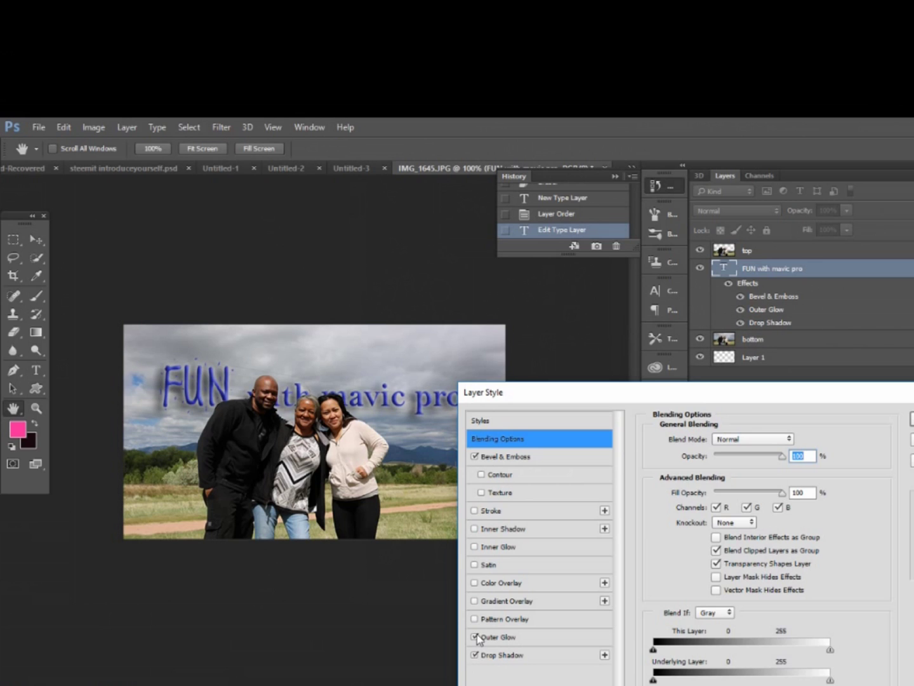
left_click(475, 637)
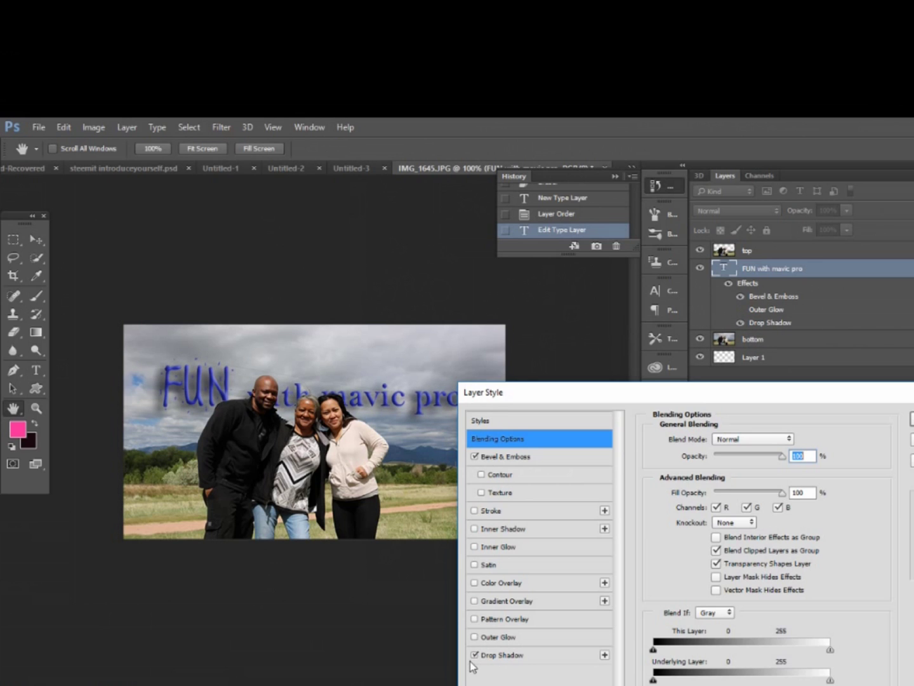
left_click(475, 601)
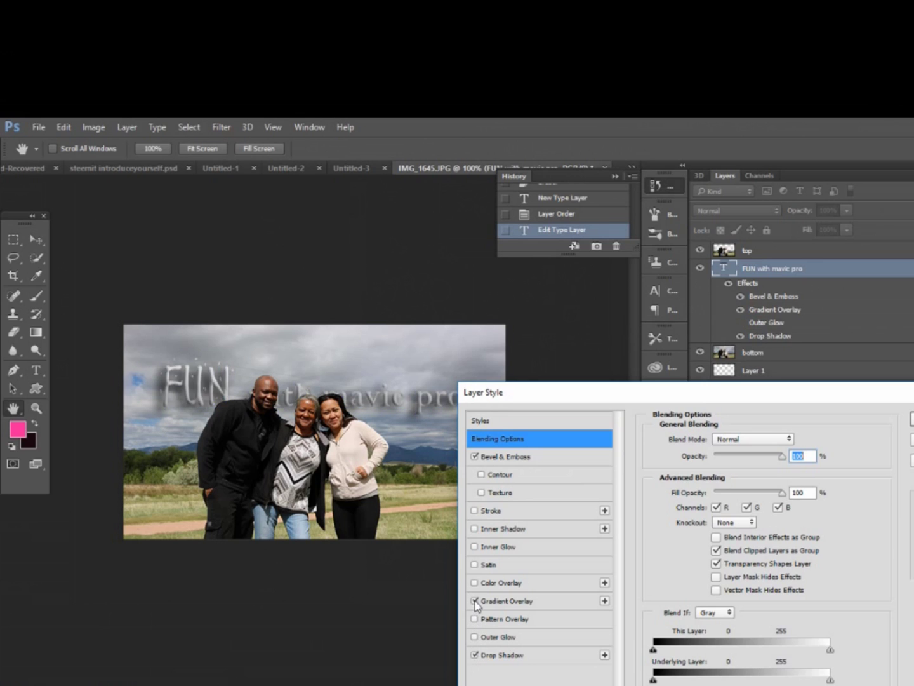
left_click(475, 601)
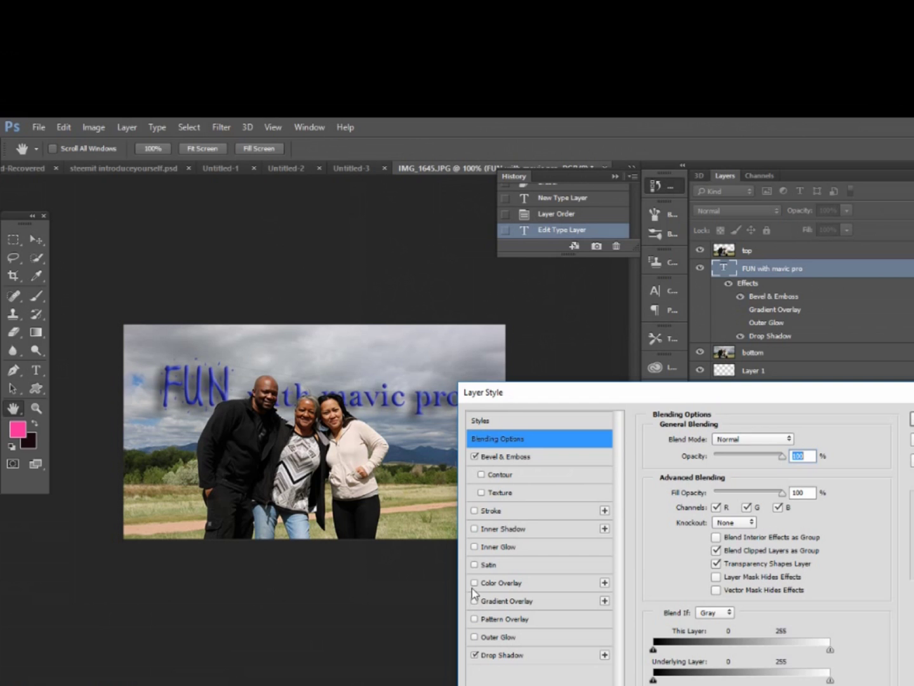
left_click(475, 583)
left_click(475, 583)
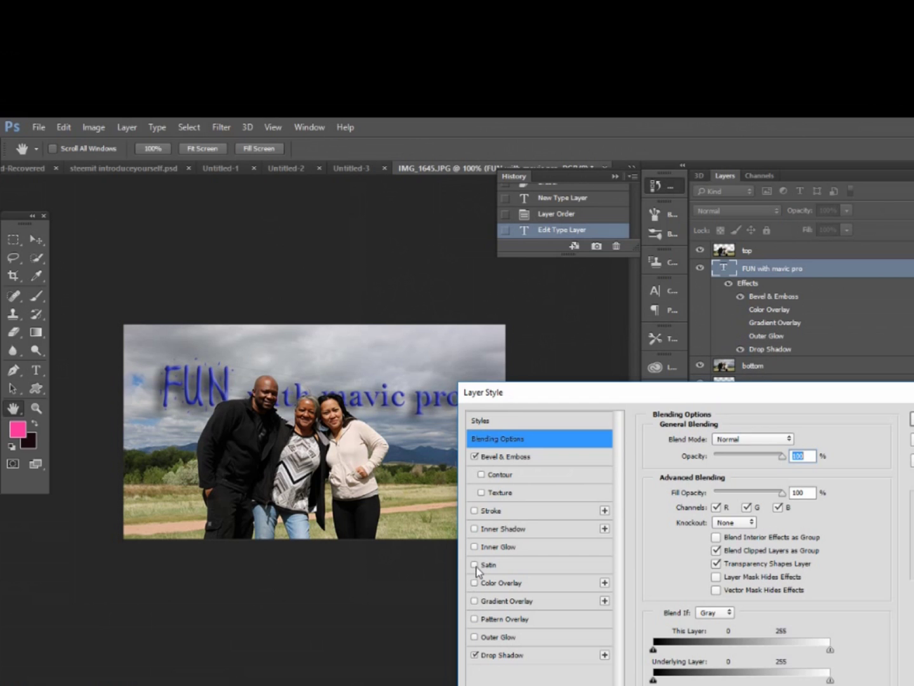
left_click(475, 565)
left_click(475, 565)
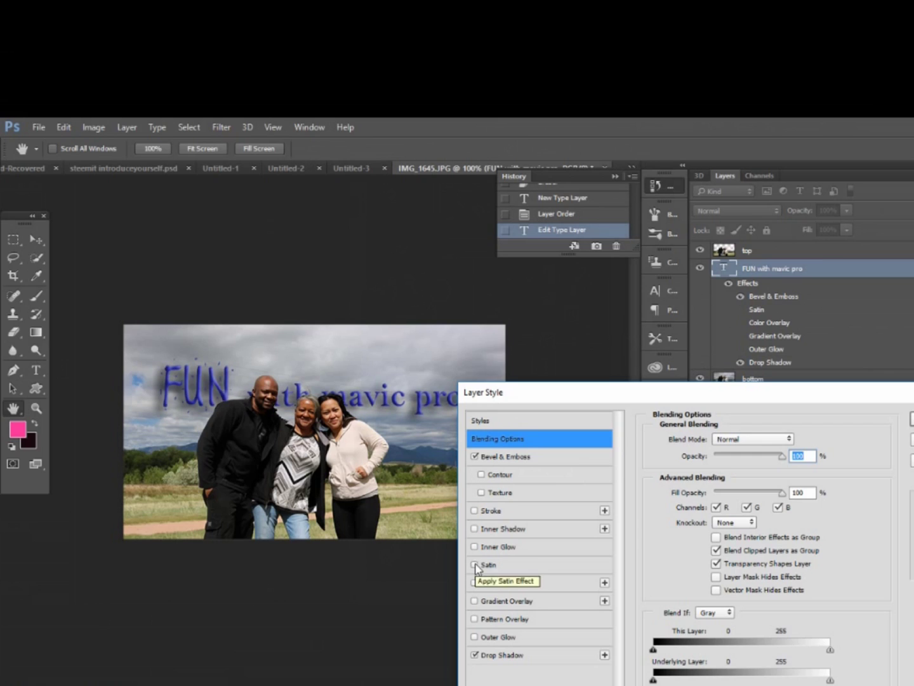
- Add Inner Glow to the title, try Inner Shadow and switch it off, and apply the layer style
left_click(475, 546)
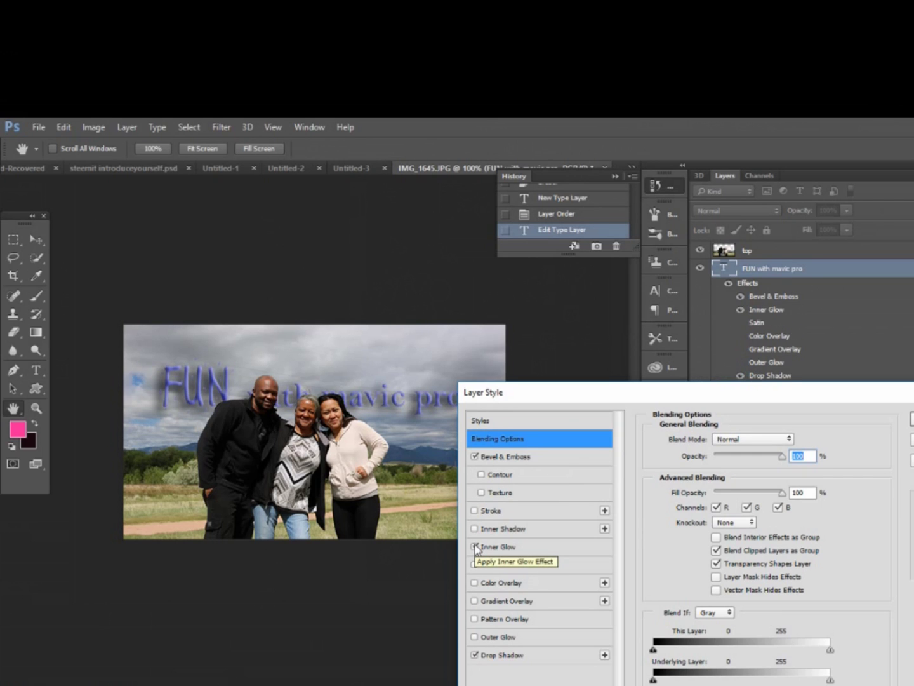
left_click(475, 529)
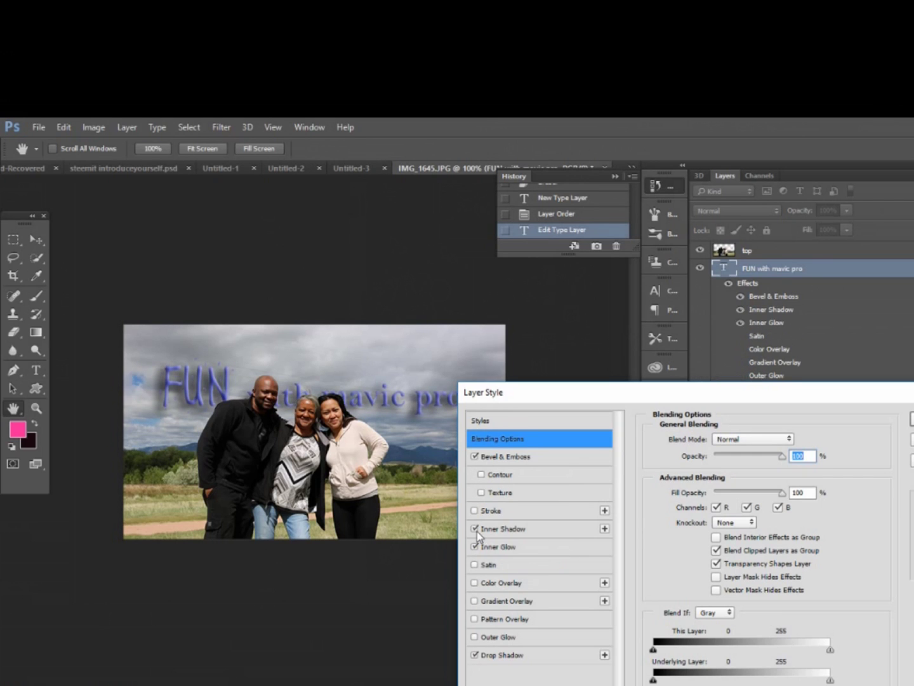
left_click(475, 529)
left_click(913, 419)
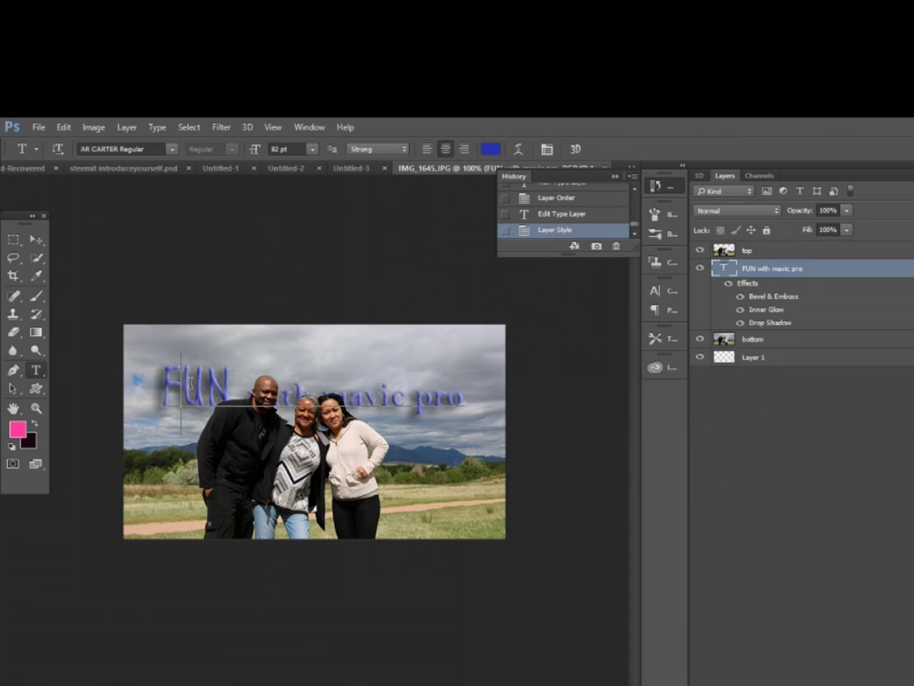
- Color the letter "U" of "FUN" red (e21930)
left_click_drag(182, 384, 206, 384)
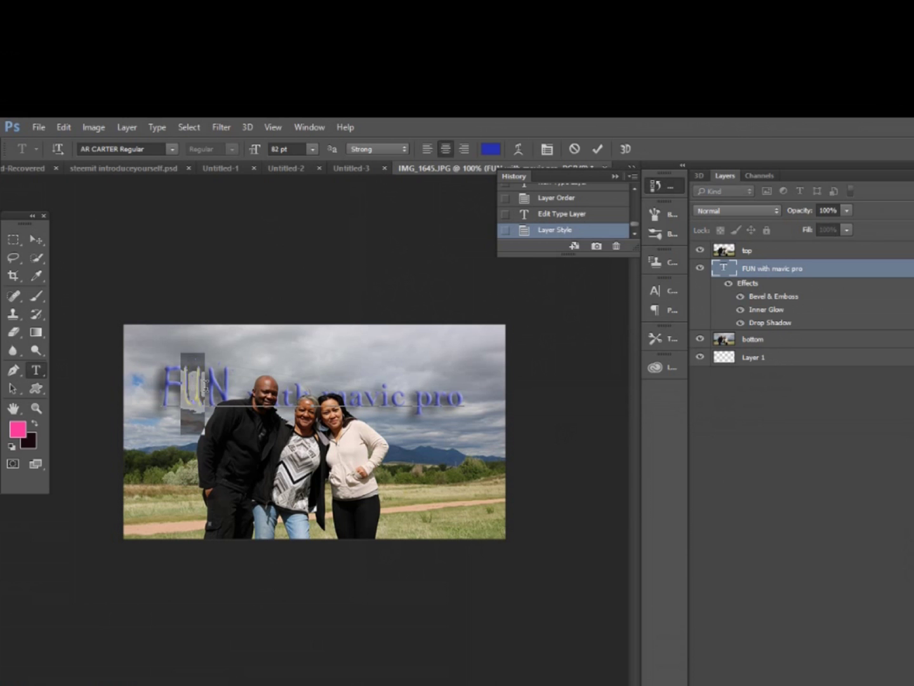
left_click(482, 150)
left_click(812, 236)
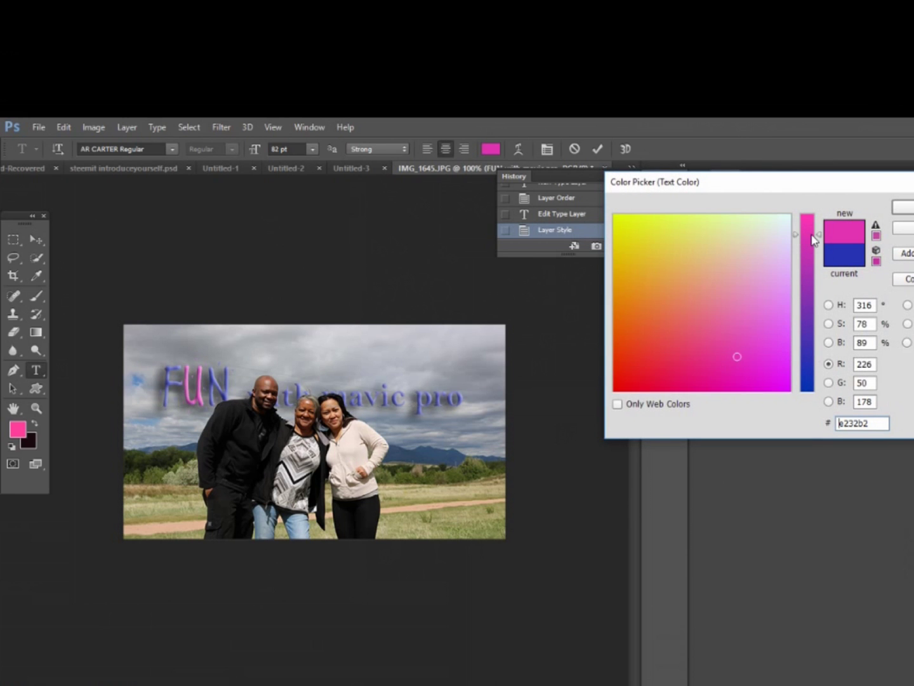
left_click(647, 373)
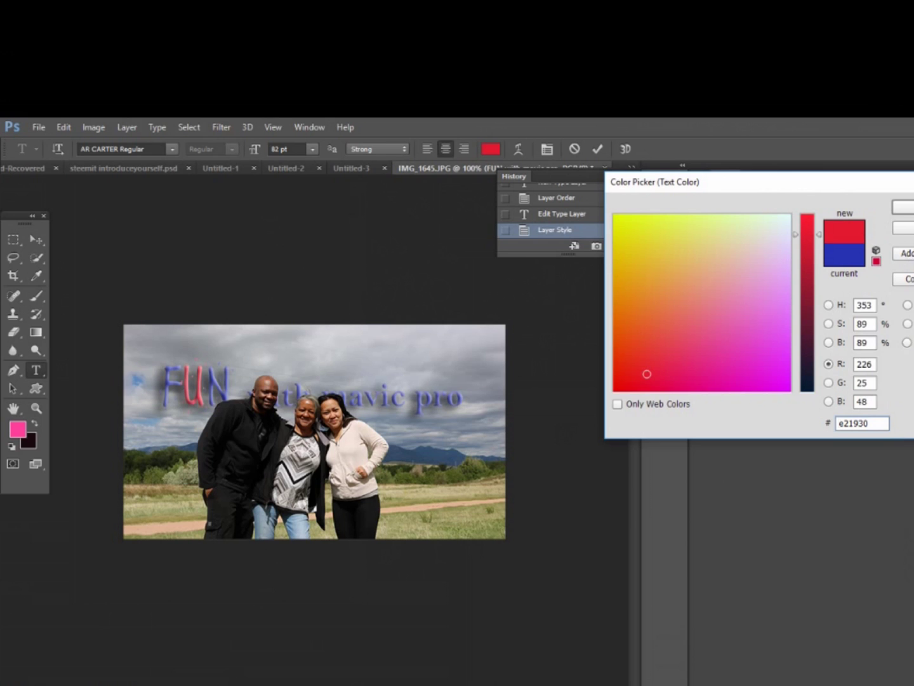
left_click(903, 207)
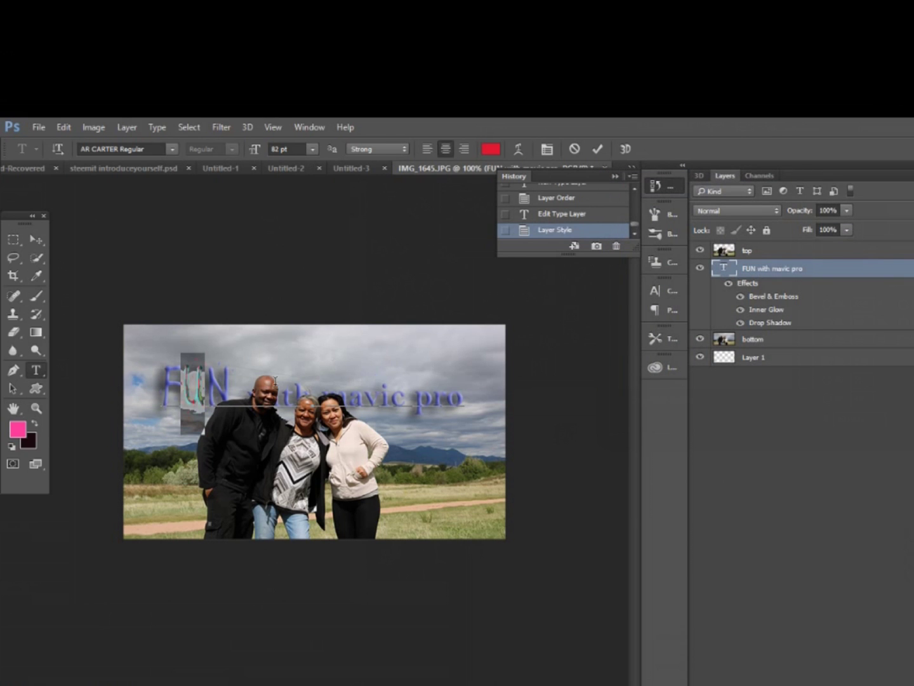
- Color the letter "F" of "FUN" bright yellow
left_click(232, 388)
left_click_drag(183, 389, 159, 391)
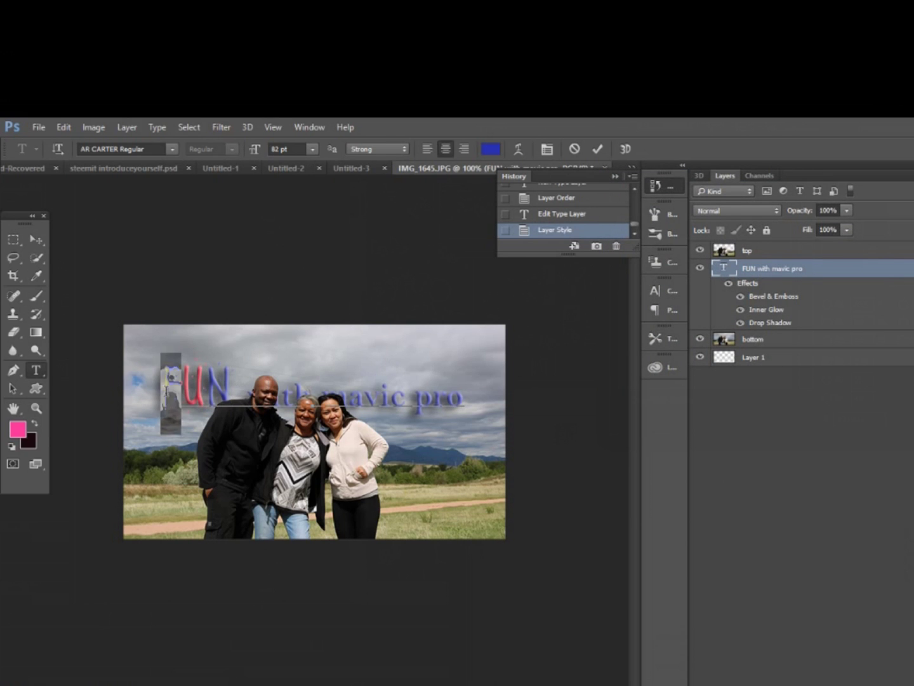
left_click(491, 148)
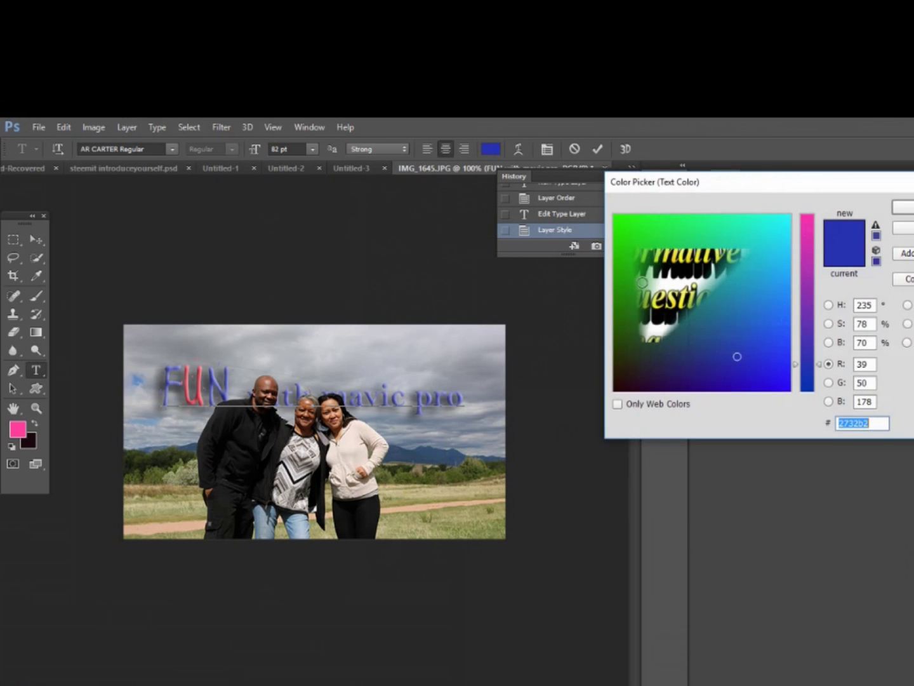
left_click(628, 225)
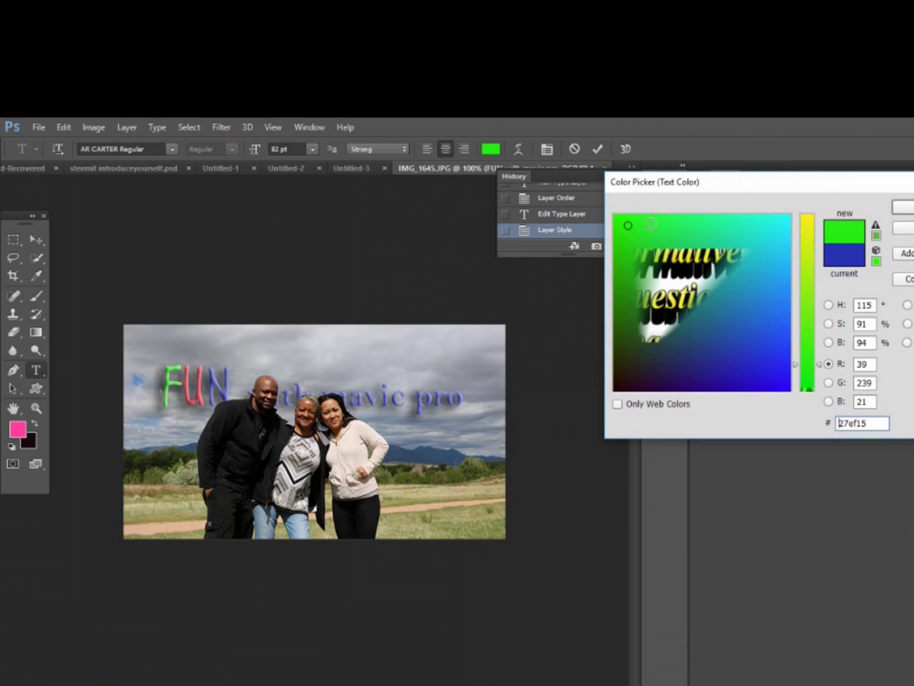
left_click(811, 228)
left_click(902, 207)
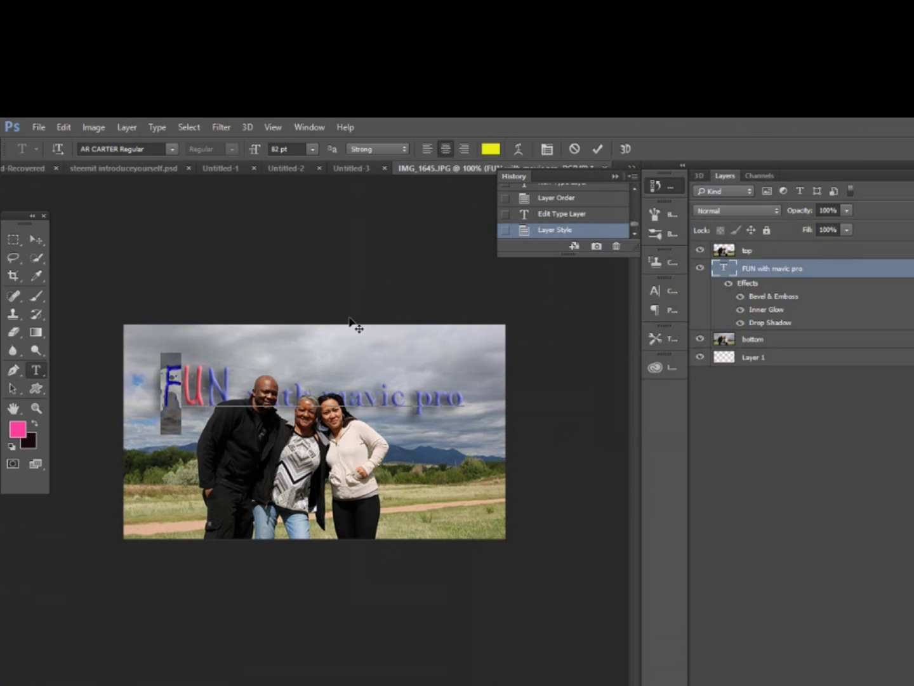
- Set the font of "with mavic pro" to AR CARTER Regular and its size to 72 pt
left_click(293, 396)
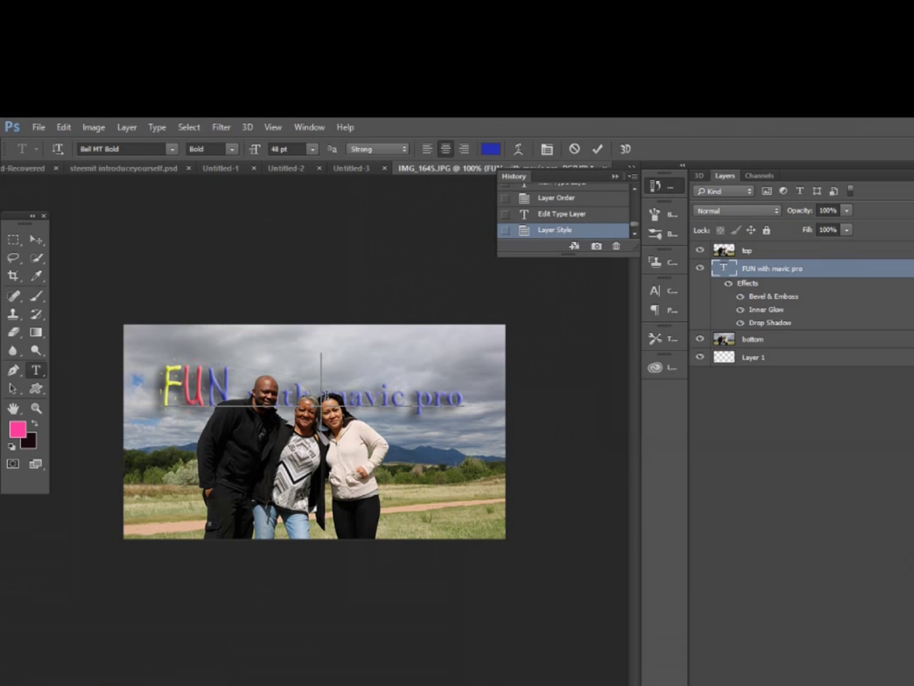
left_click_drag(322, 397, 472, 396)
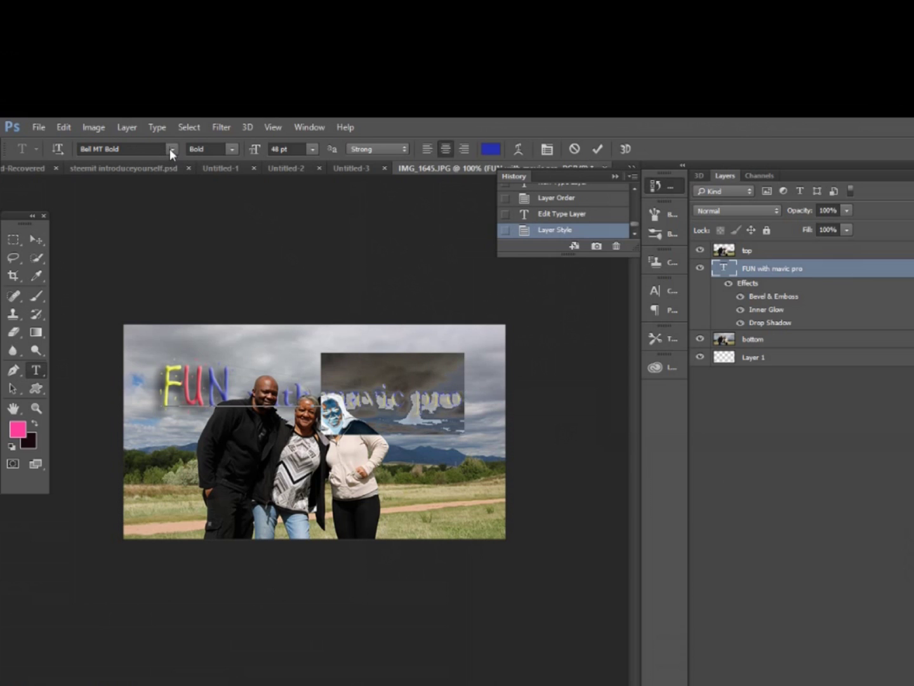
left_click(183, 394)
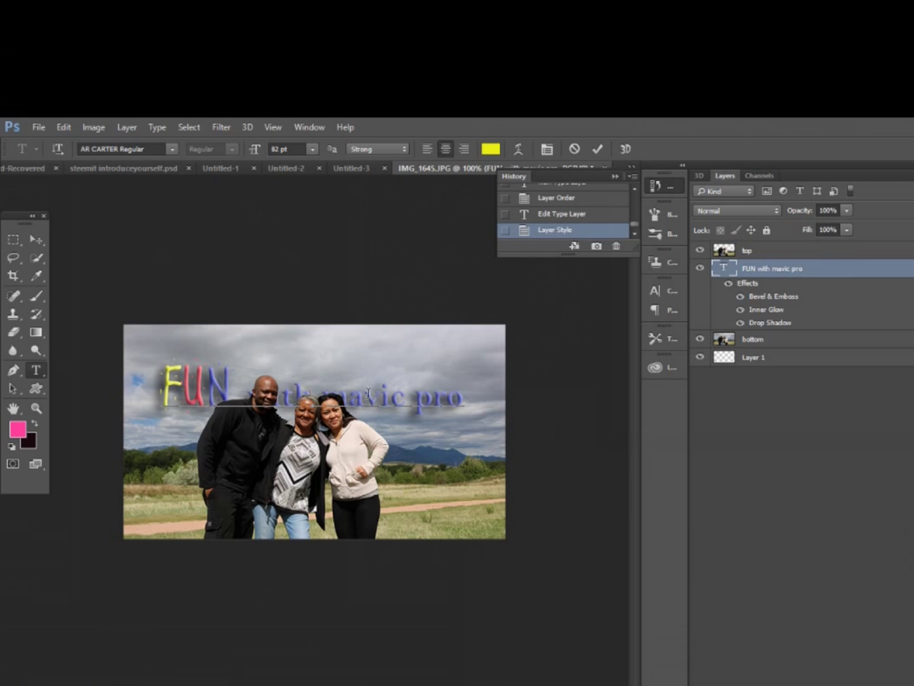
left_click(346, 393)
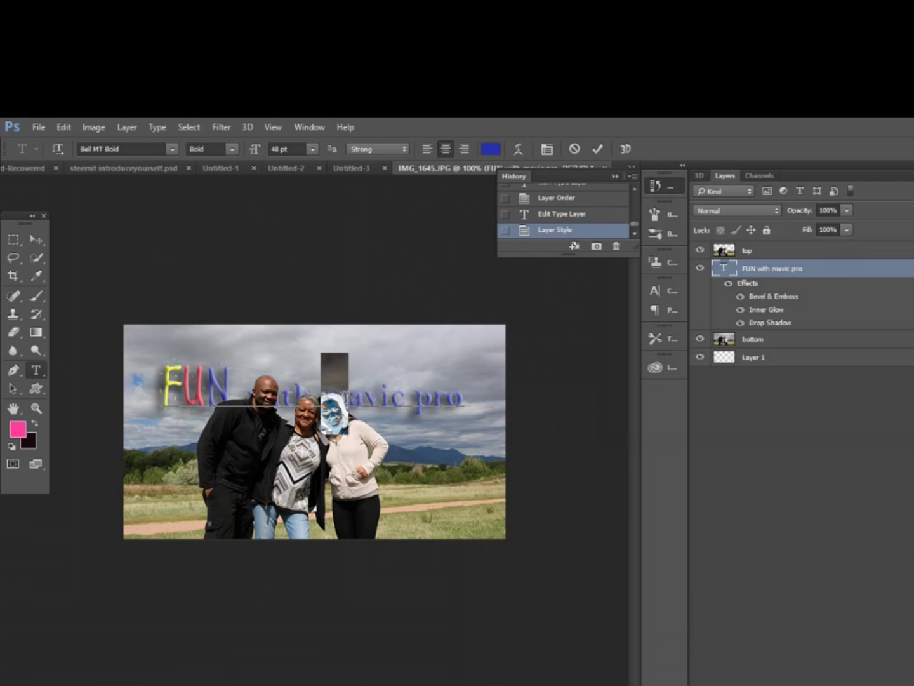
left_click(172, 146)
scroll(174, 209, "up", 1)
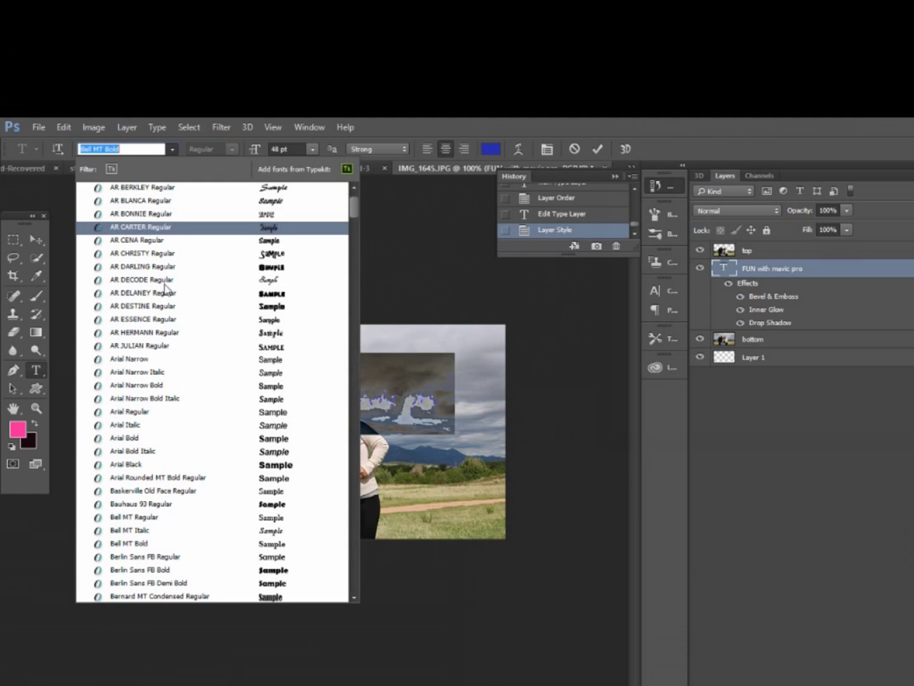
left_click(353, 190)
left_click(353, 189)
left_click(352, 189)
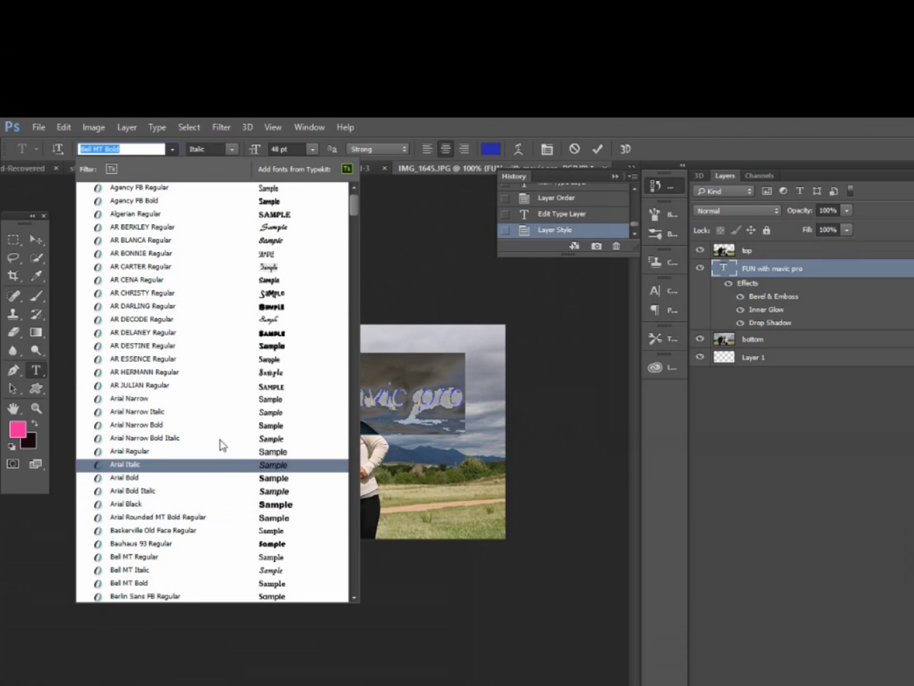
left_click(189, 266)
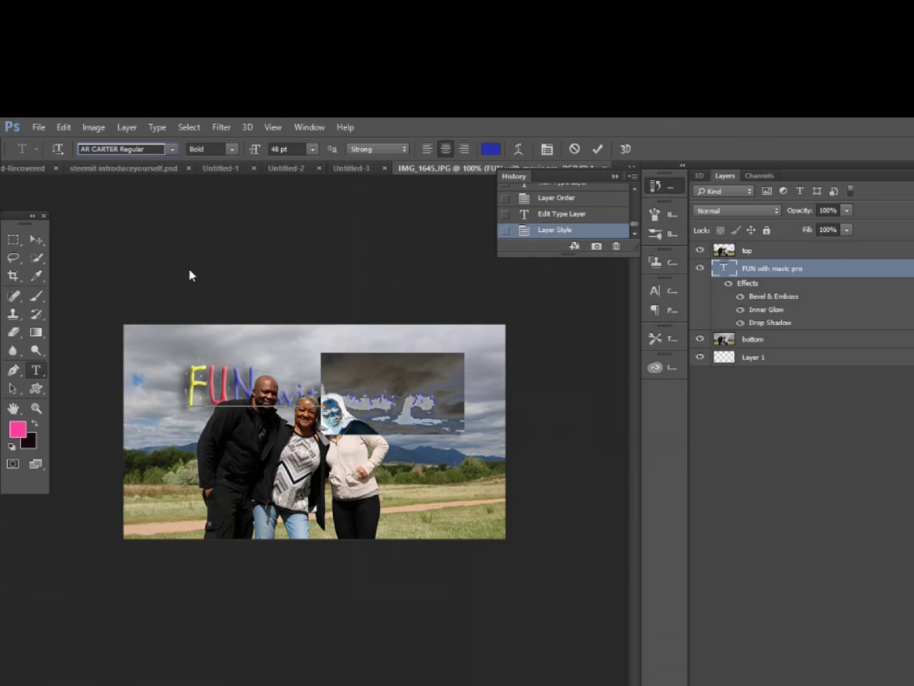
left_click(310, 151)
left_click(305, 383)
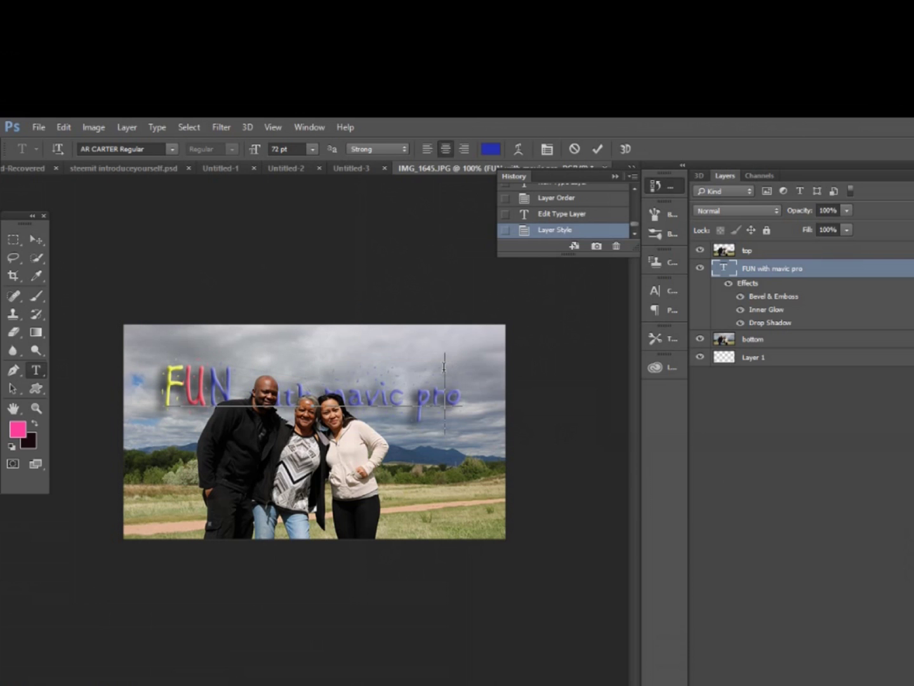
- Replace the word "mavic" in the title with "MAVIC" in capitals
left_click(454, 386)
left_click_drag(463, 390, 379, 388)
left_click(360, 398)
key("Left")
key("Delete")
key("Delete")
key("Delete")
key("Delete")
key("Delete")
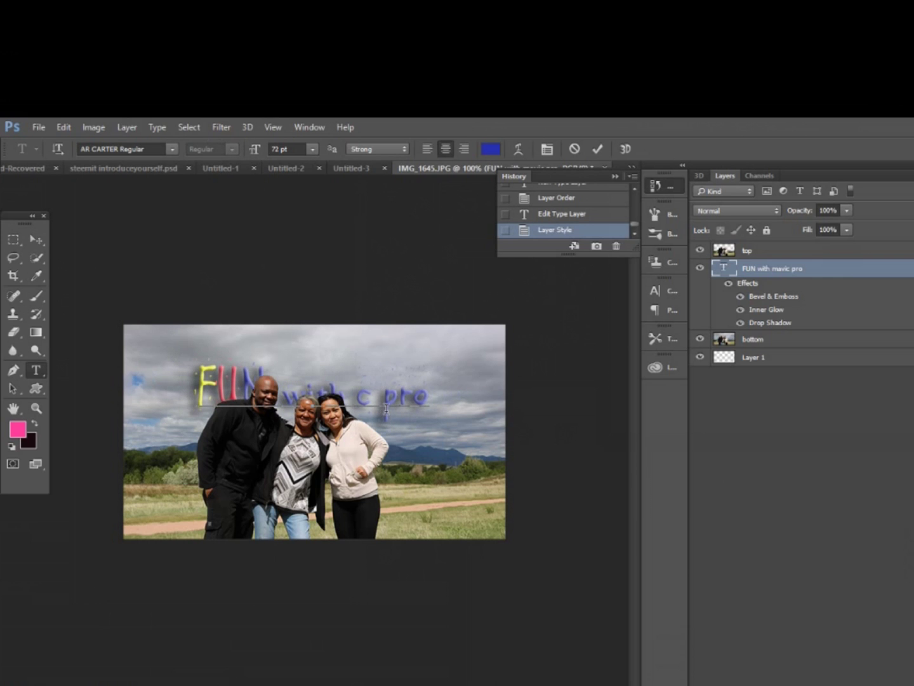
type("MAVI")
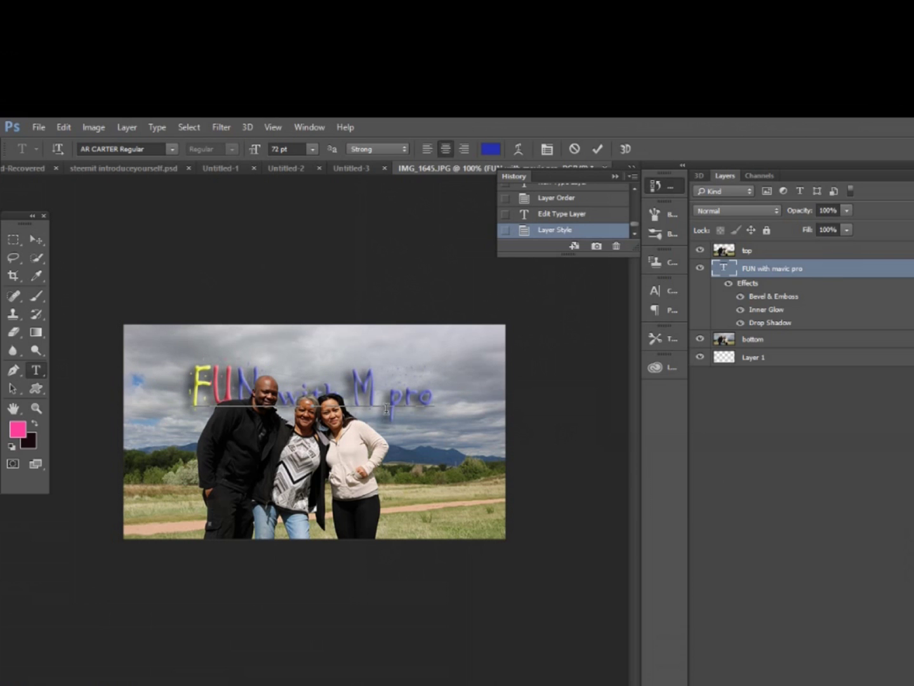
type("C")
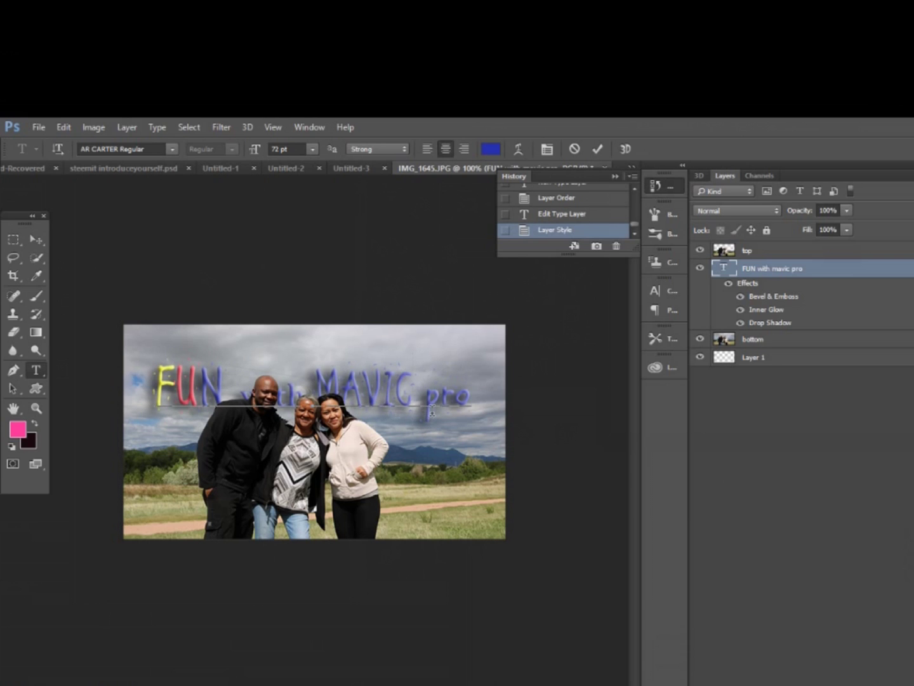
- Replace the word "pro" at the end of the title with "PRO" in capitals
left_click(432, 394)
key("BackSpace")
key("Delete")
key("Delete")
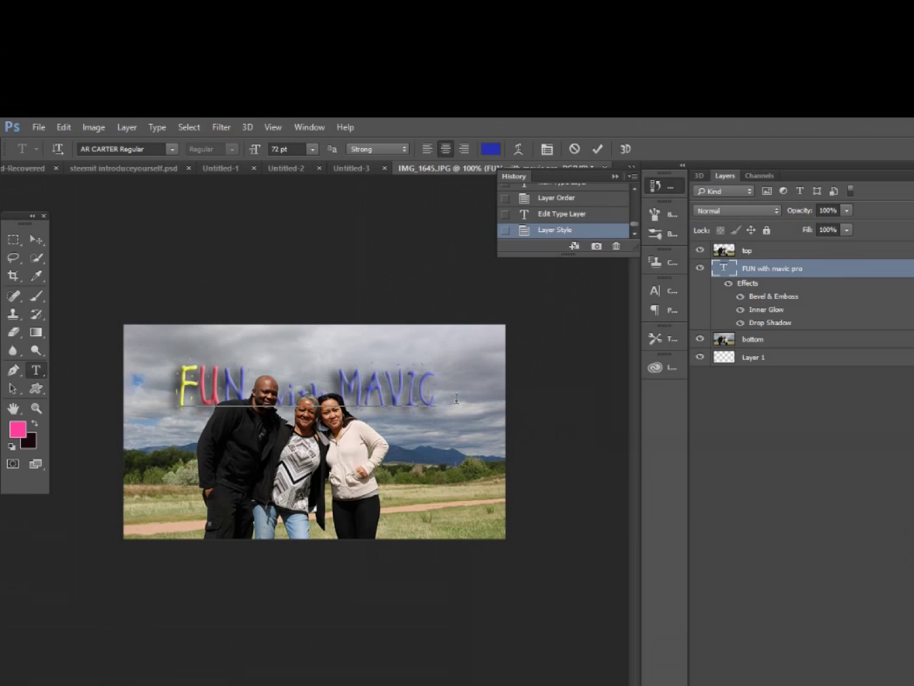
type("PRO")
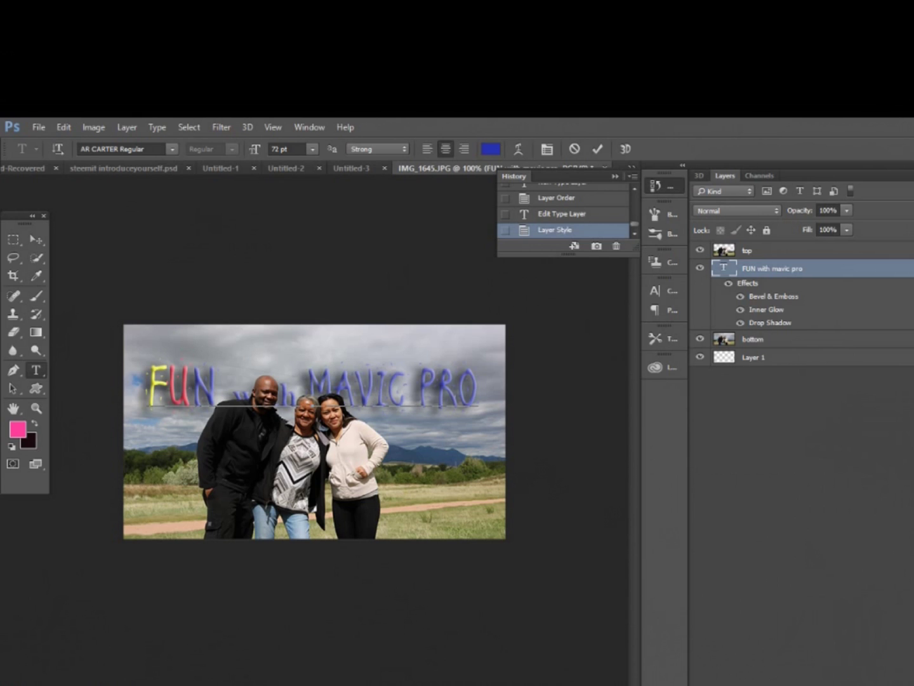
- Place the mavic pro drone image directly above the bottom layer and scale it to about 21.5% width and 31.5% height
left_click(792, 339)
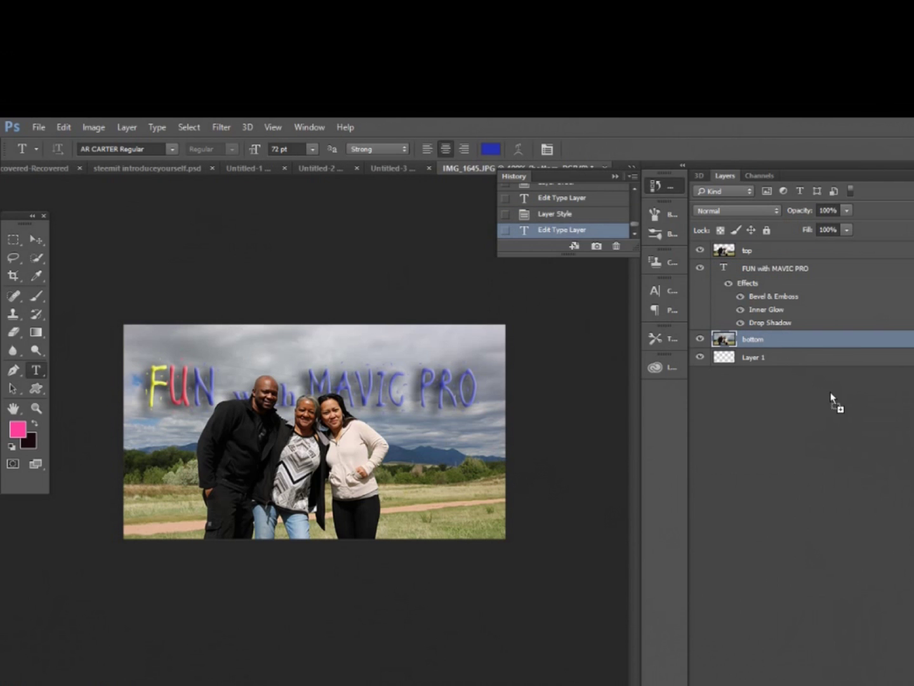
left_click_drag(390, 416, 390, 419)
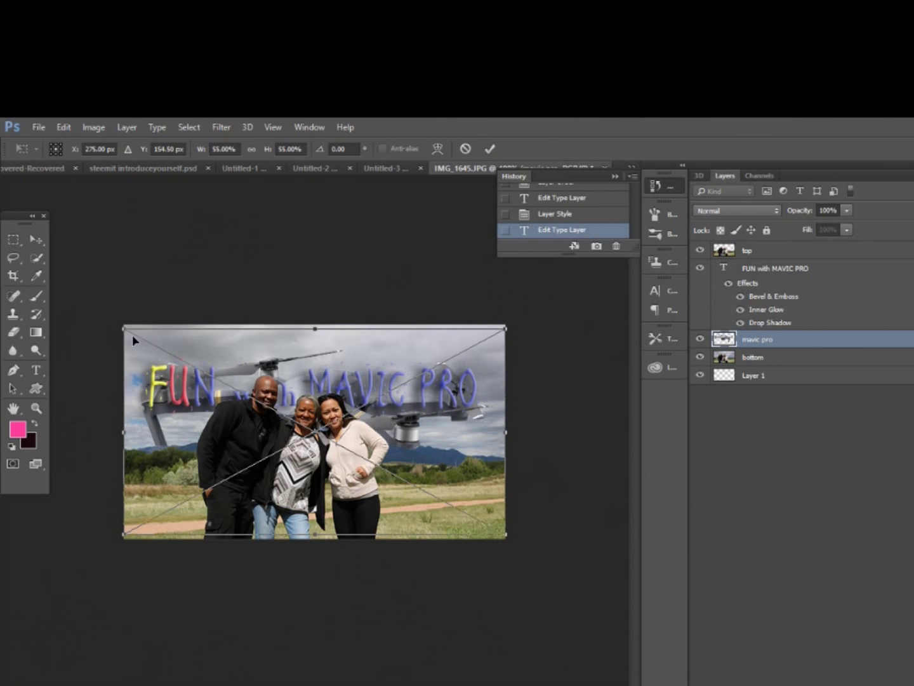
left_click_drag(120, 325, 372, 377)
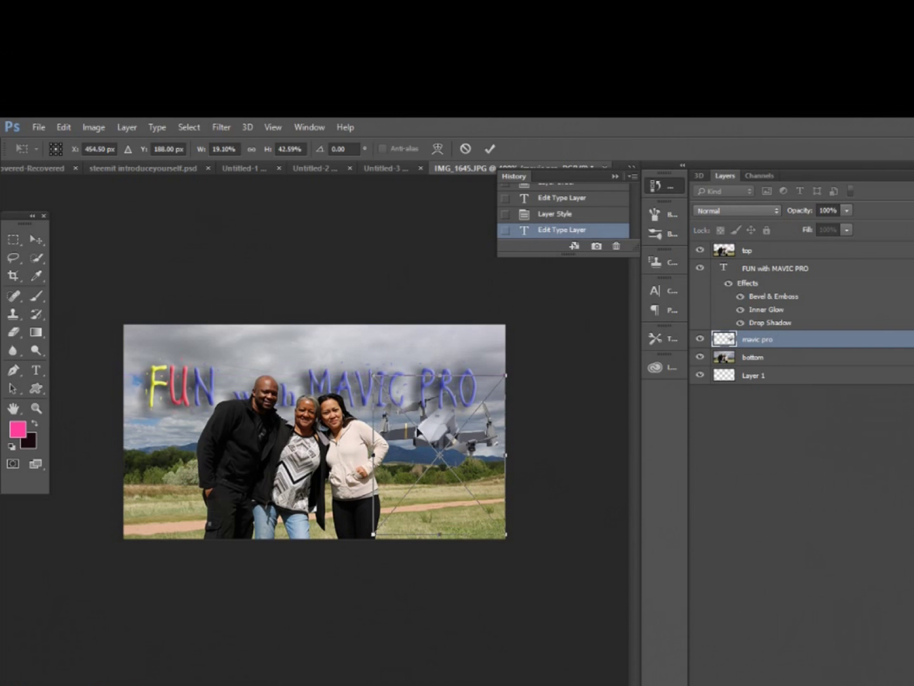
left_click_drag(448, 443, 455, 448)
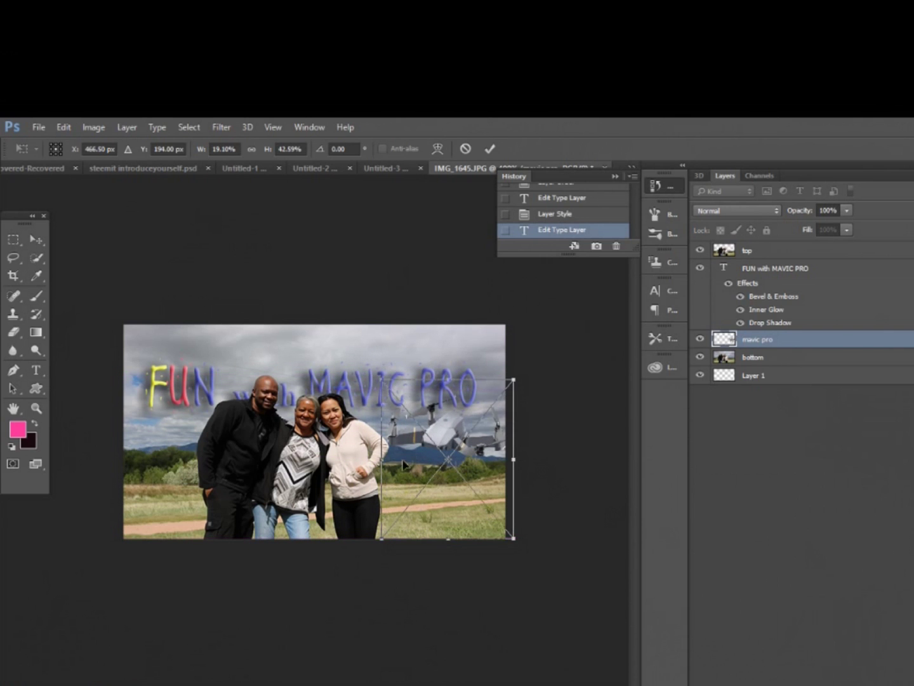
mouse_move(381, 461)
left_mouse_down()
mouse_move(343, 460)
mouse_move(364, 460)
left_mouse_up()
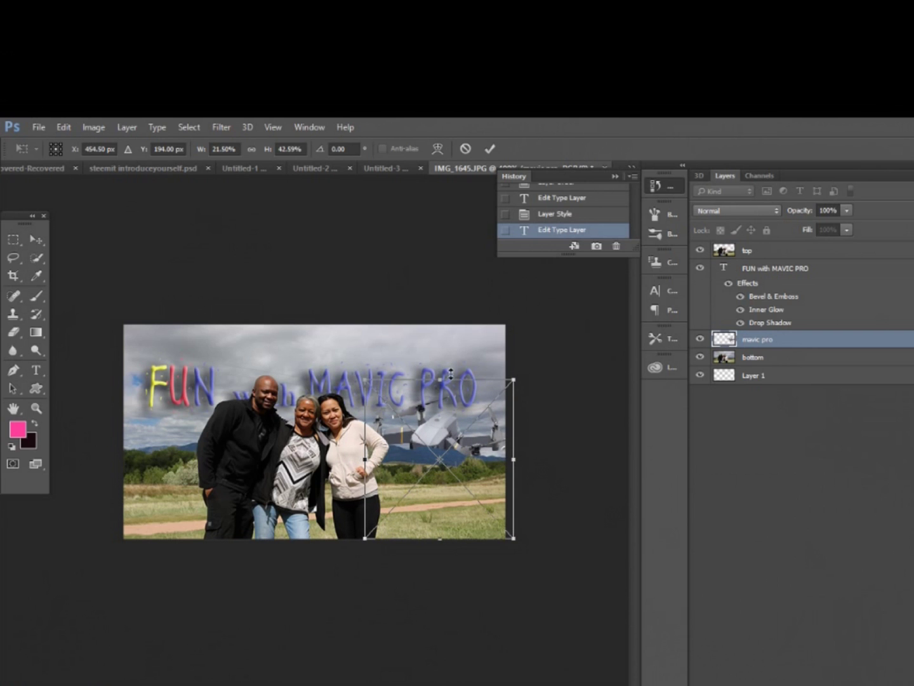
left_click_drag(440, 380, 442, 421)
- Move the drone image up into the sky behind the words "MAVIC PRO" and commit the placement
left_click_drag(482, 489, 457, 381)
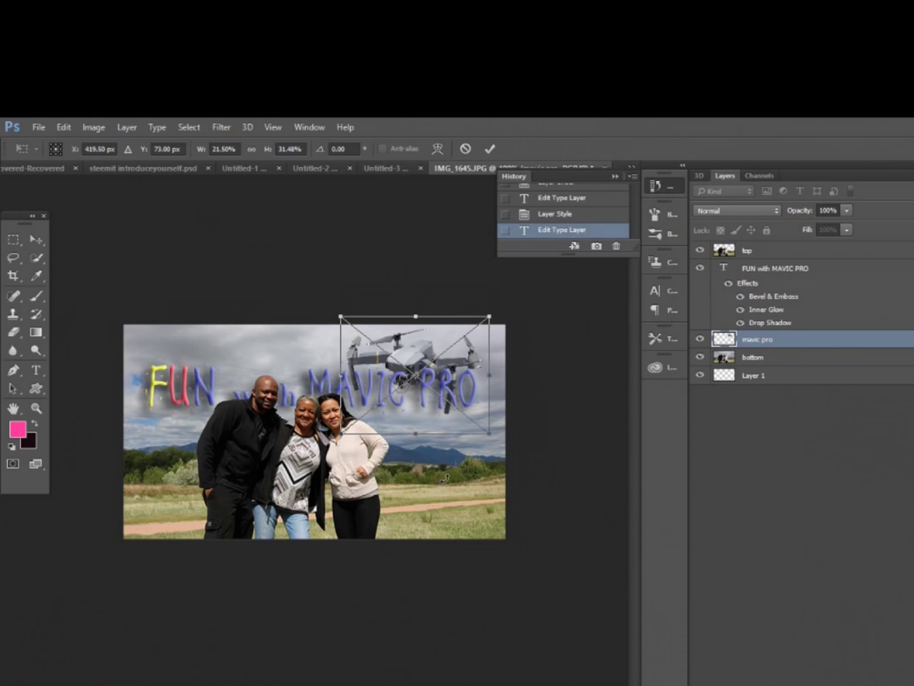
key("Return")
key("t")
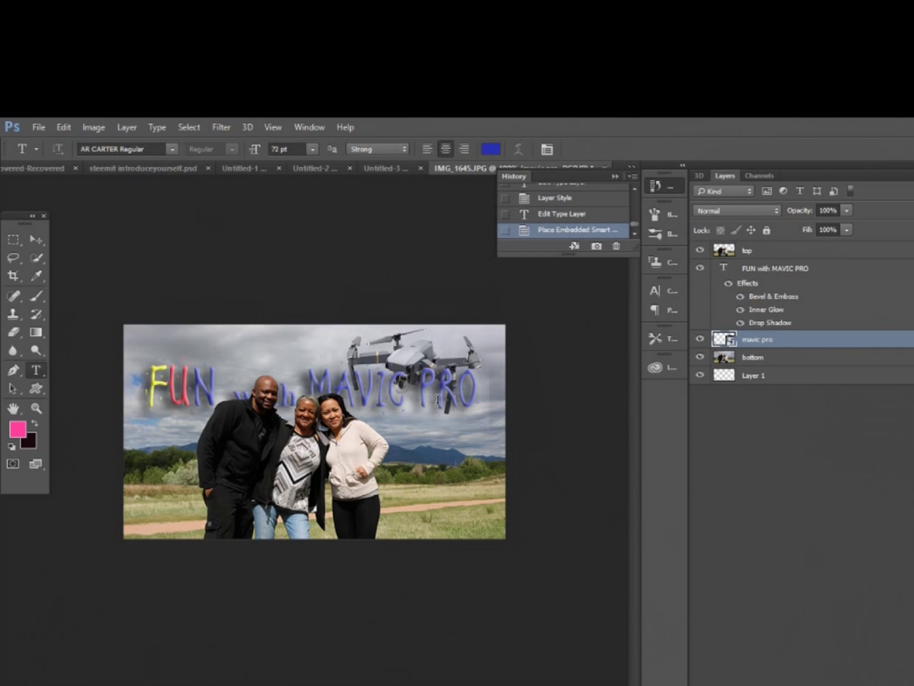